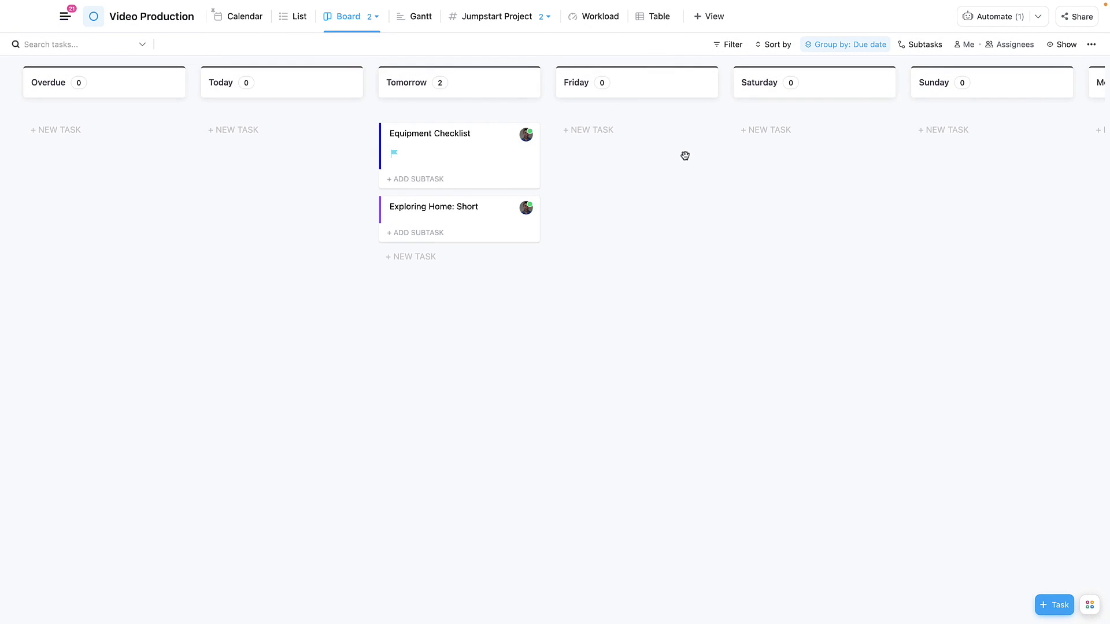
Change Group by from Due date to Status and save the view for everyone
scroll(686, 156, right, 5)
scroll(685, 156, left, 5)
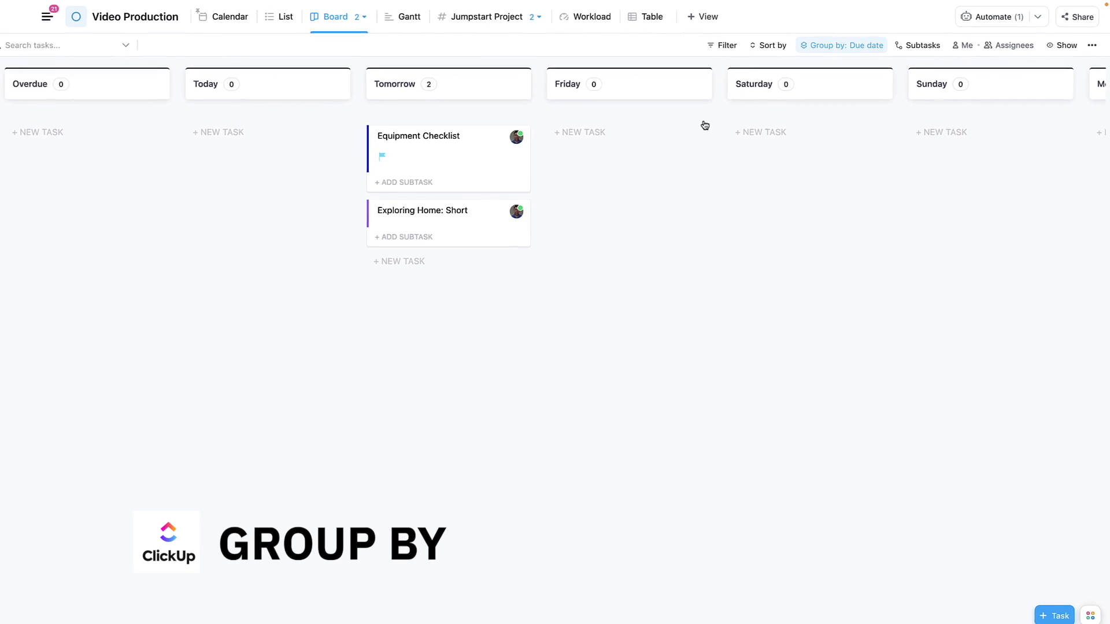
click(784, 72)
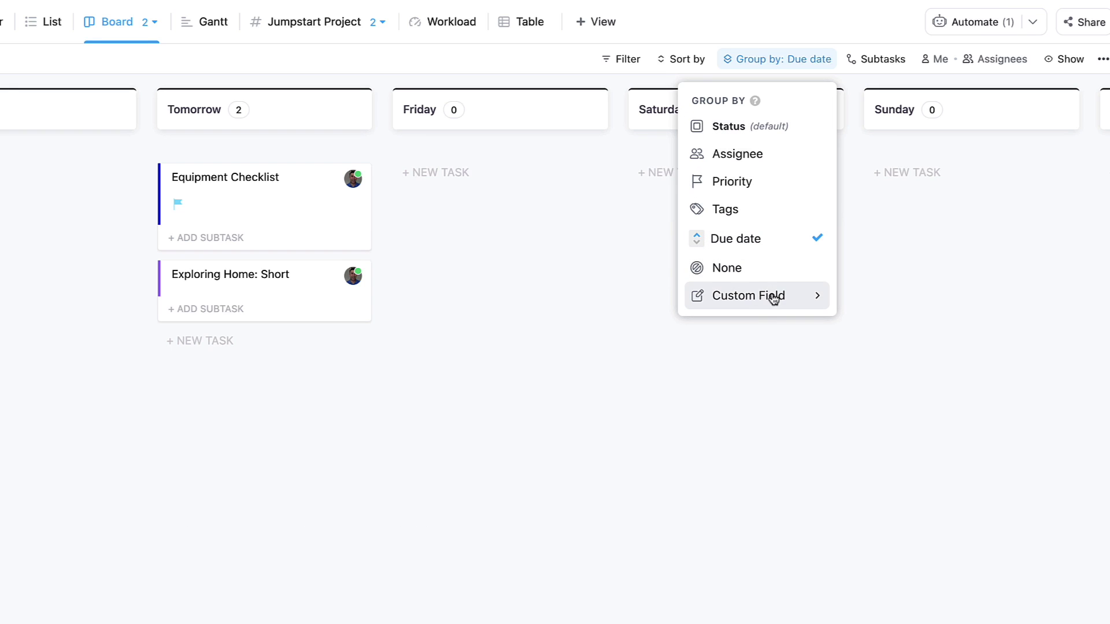
mouse_move(774, 298)
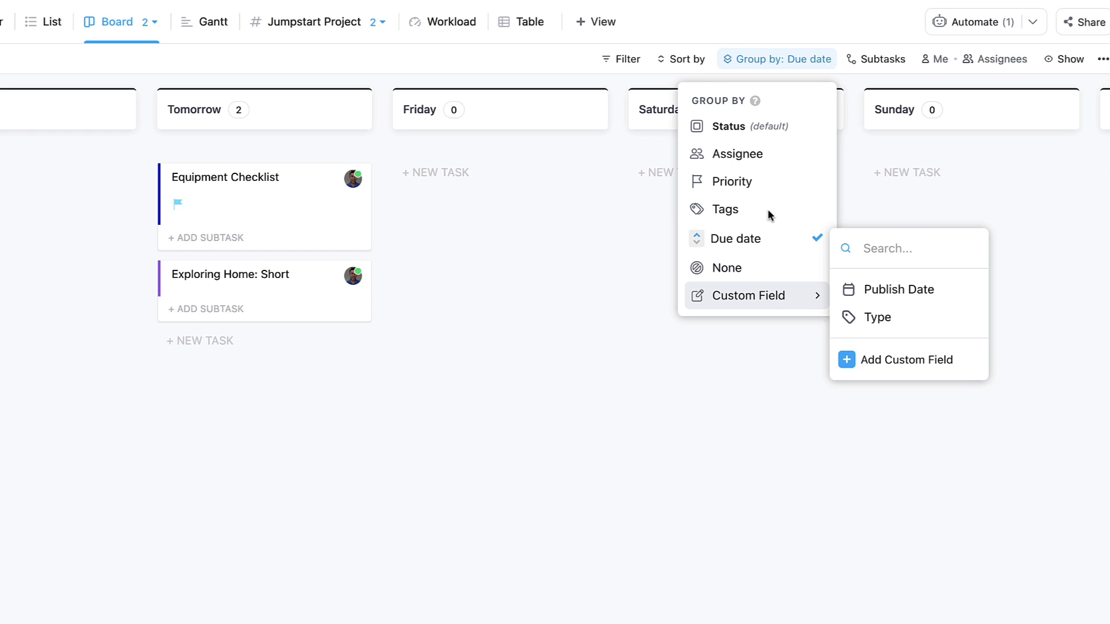
click(768, 132)
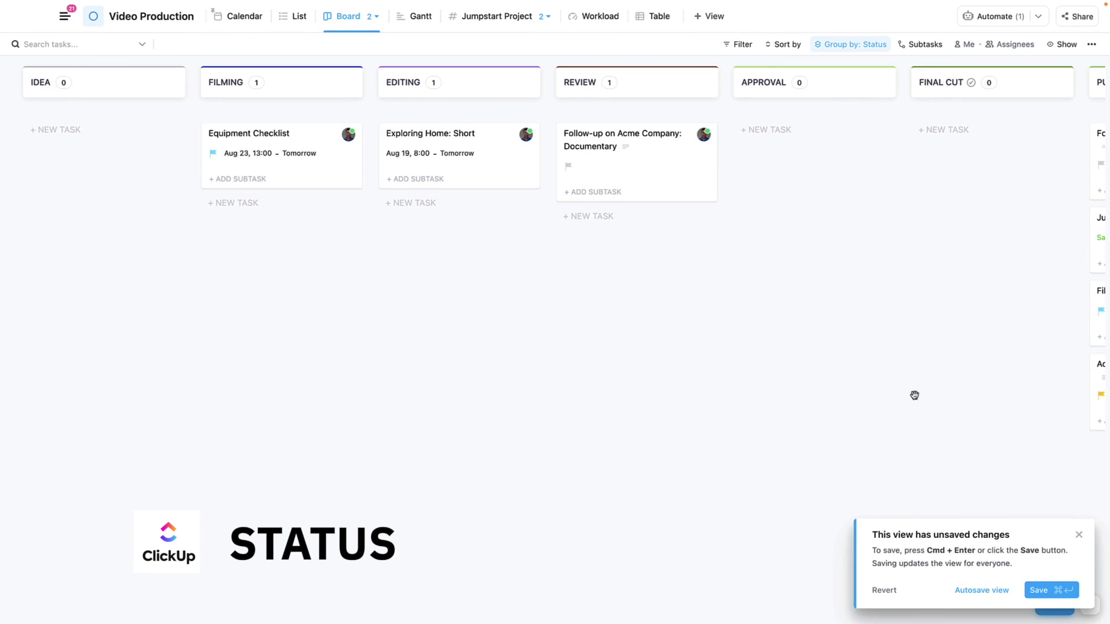
click(1053, 591)
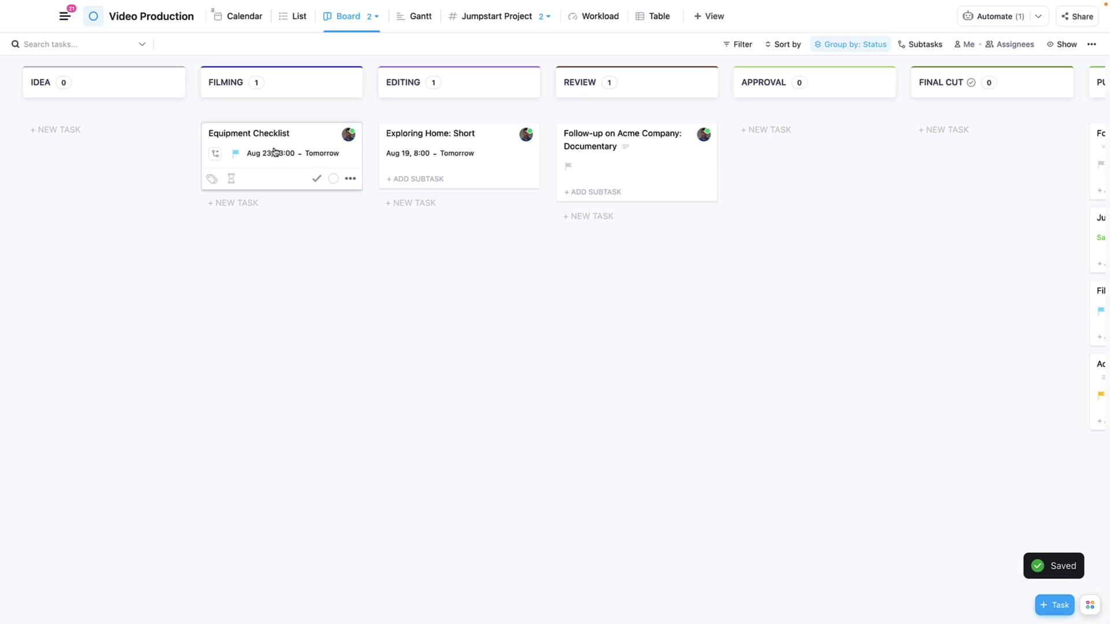
mouse_move(274, 151)
mouse_down()
mouse_move(446, 145)
mouse_move(377, 141)
mouse_move(268, 161)
mouse_up()
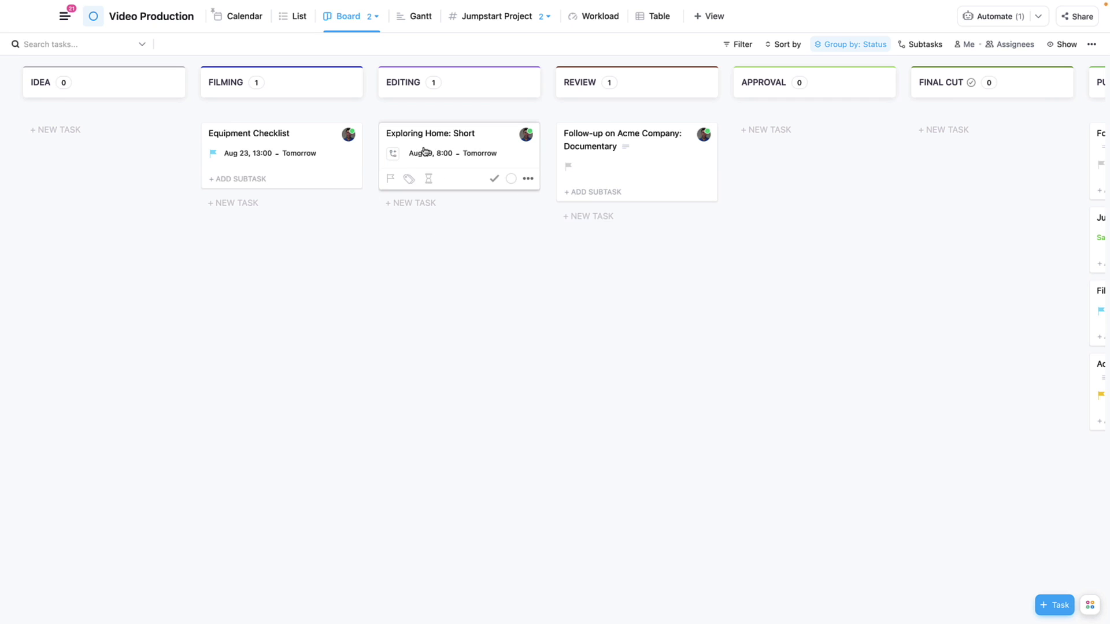
click(1063, 44)
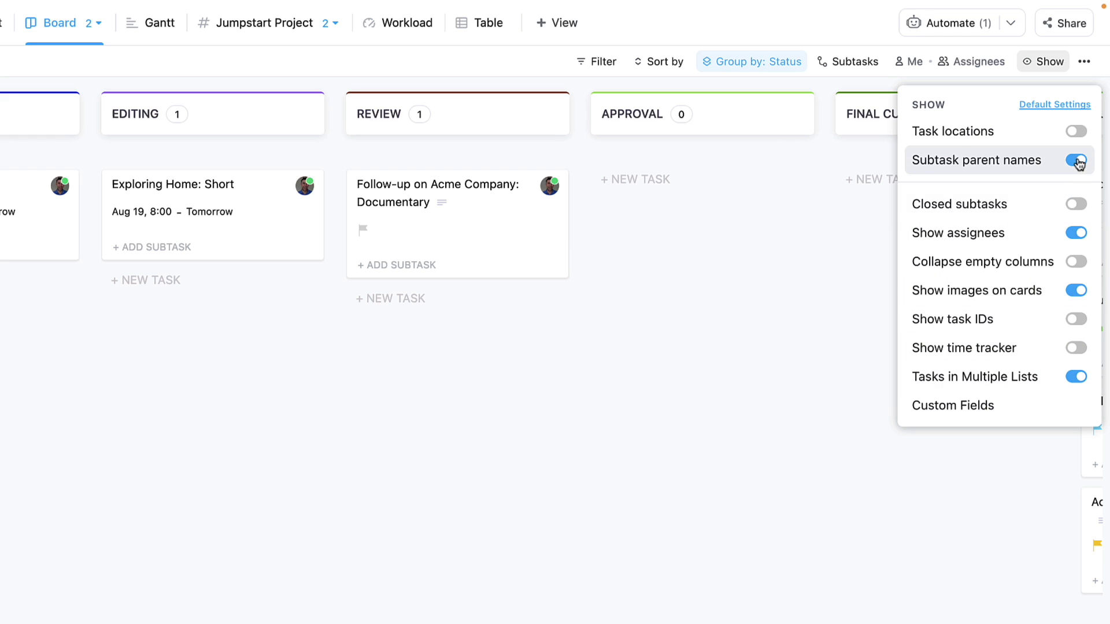
click(1077, 233)
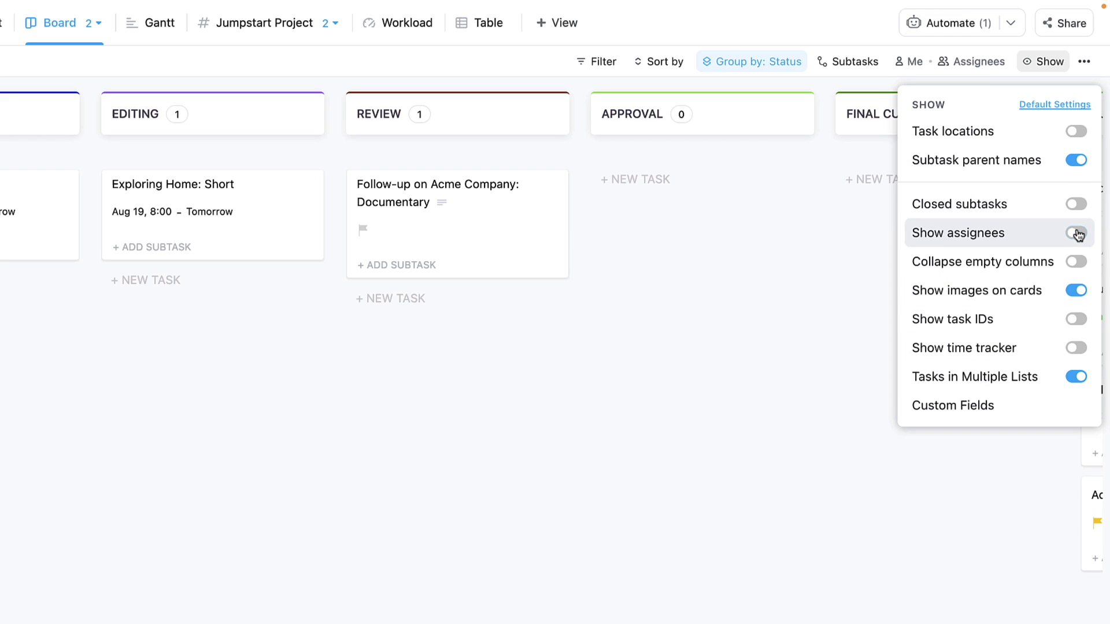
click(1076, 233)
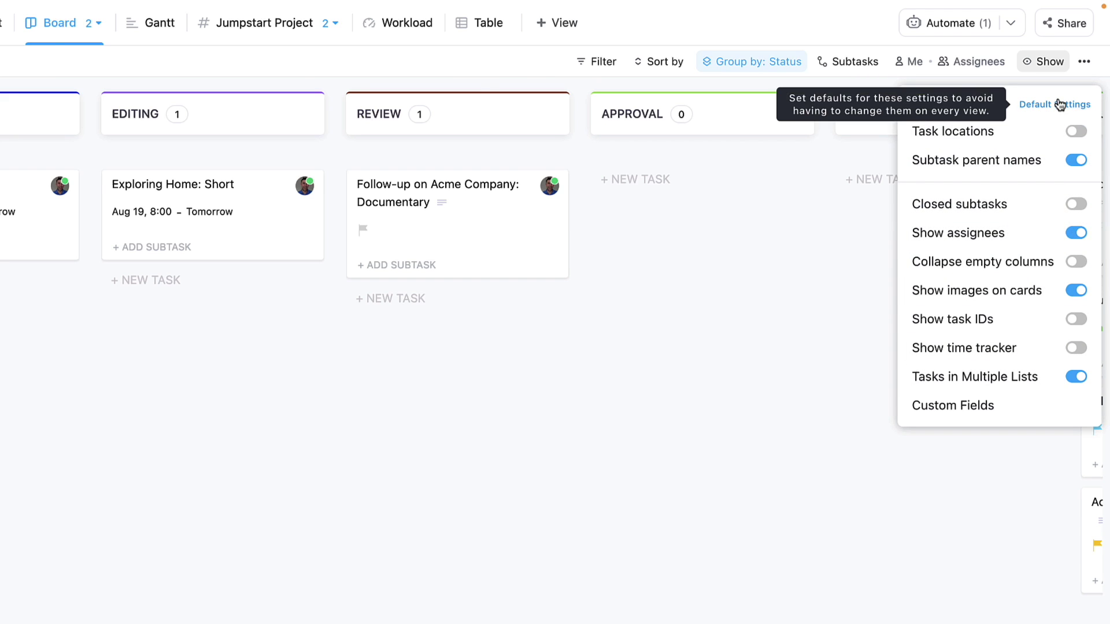
click(1060, 104)
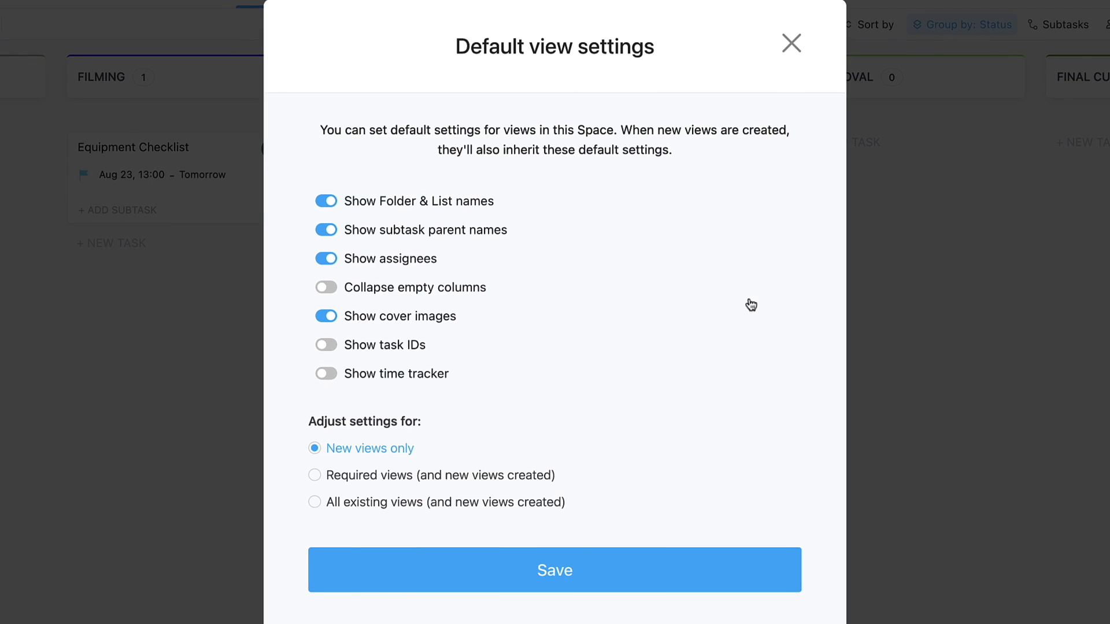
click(795, 55)
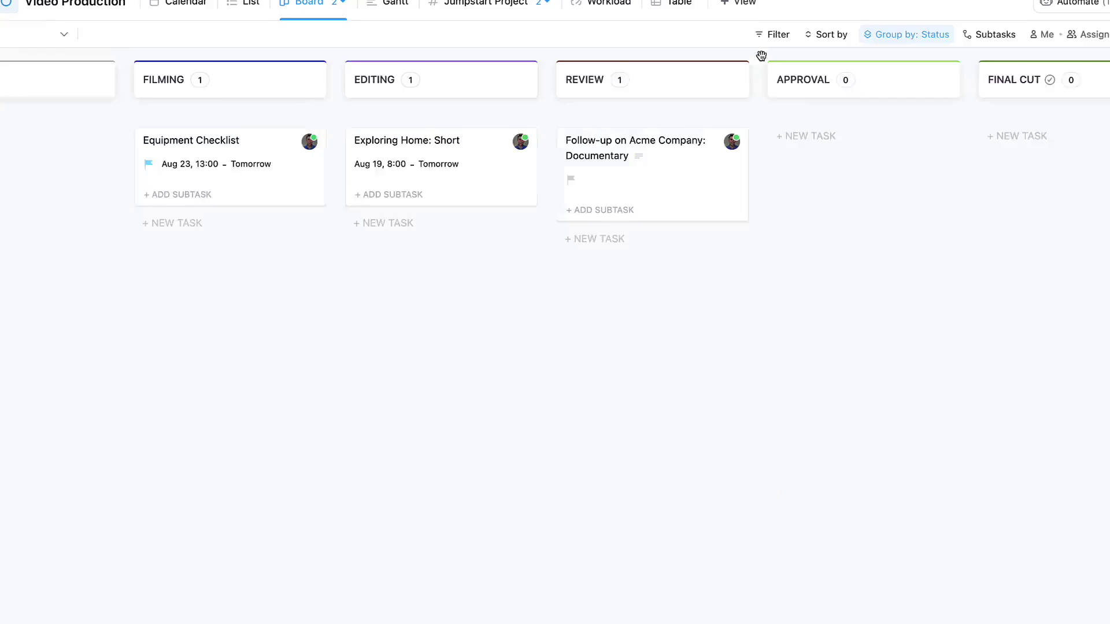
scroll(747, 222, right, 3)
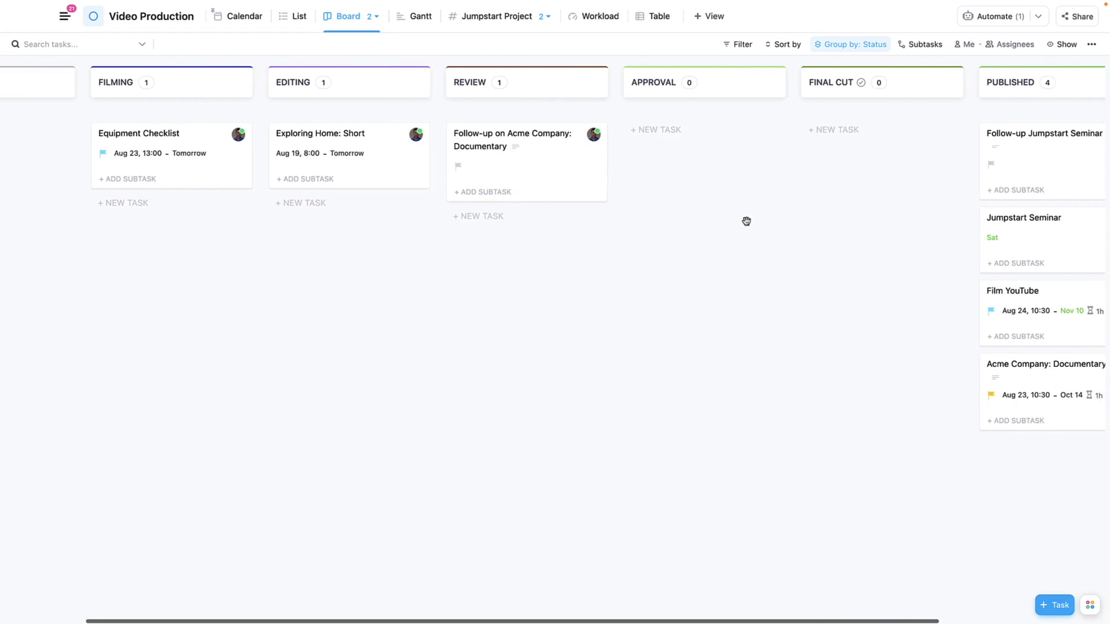
scroll(746, 221, right, 3)
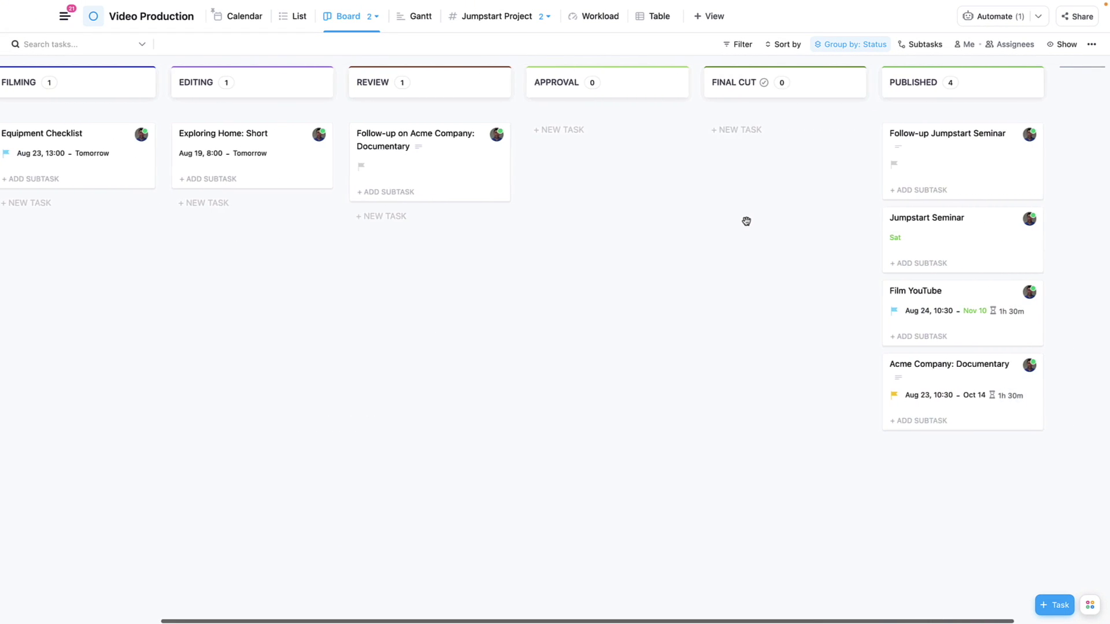
scroll(798, 206, left, 3)
scroll(816, 198, left, 2)
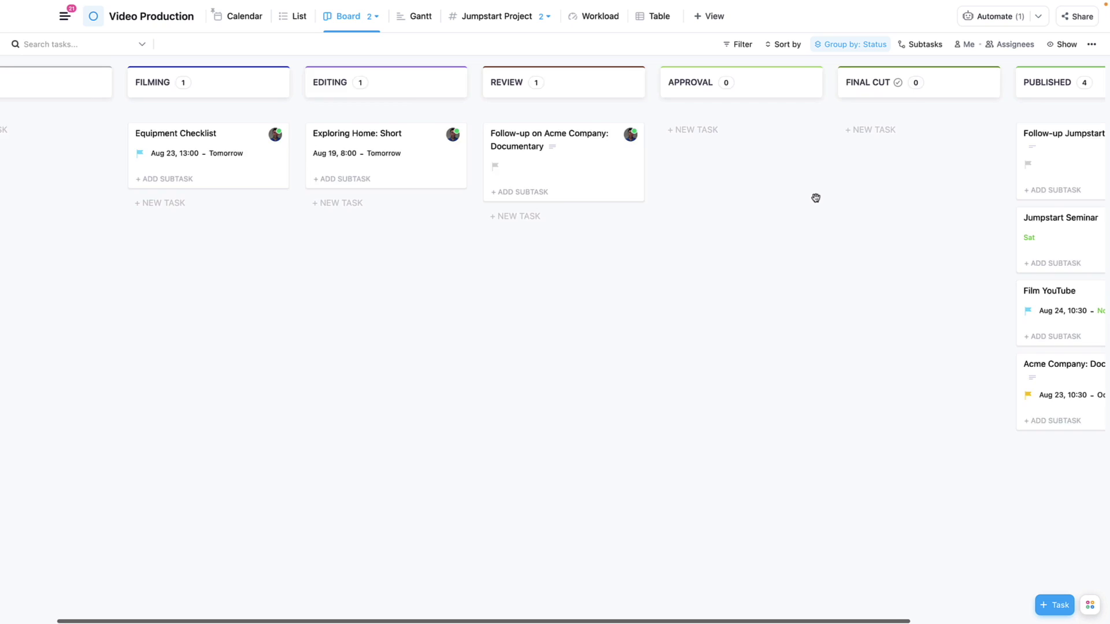
Switch the board grouping from Status back to Due date and save the view
click(866, 46)
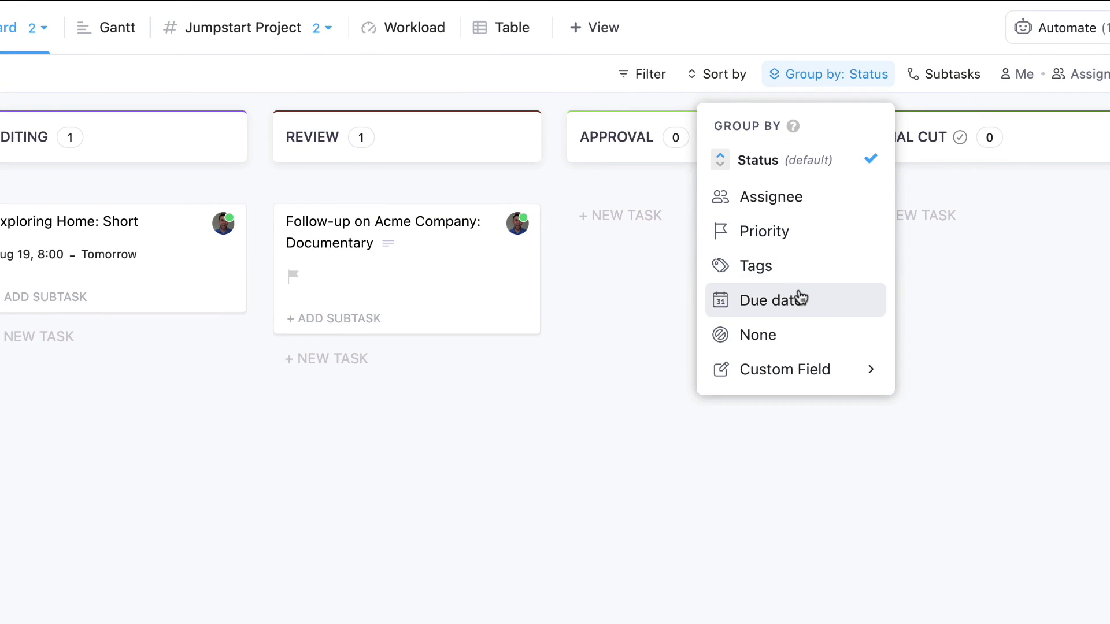
click(807, 306)
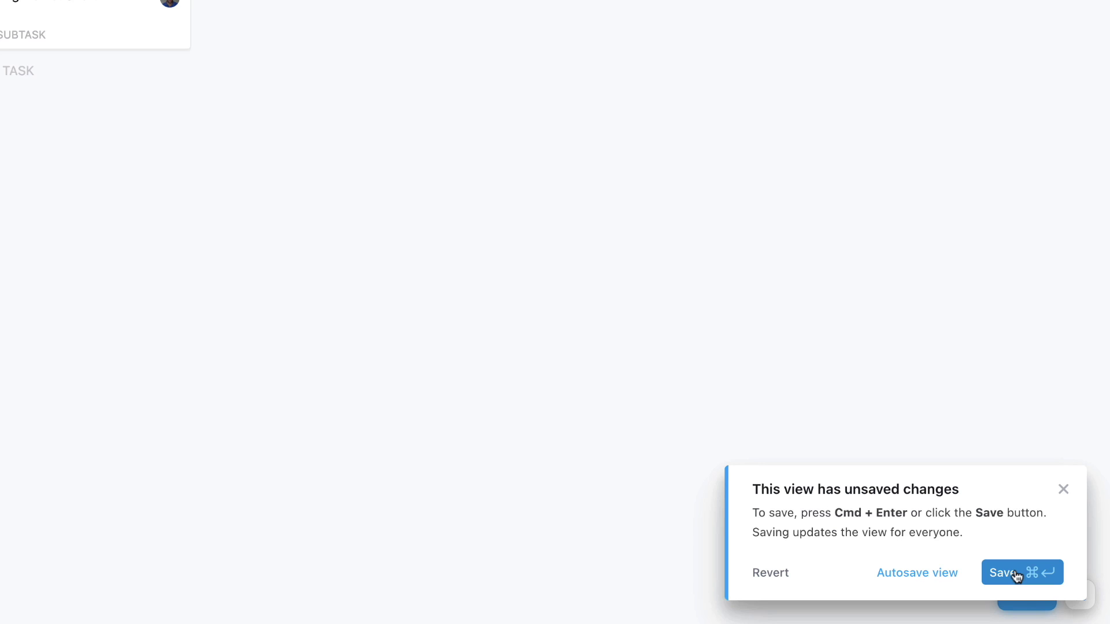
click(1001, 572)
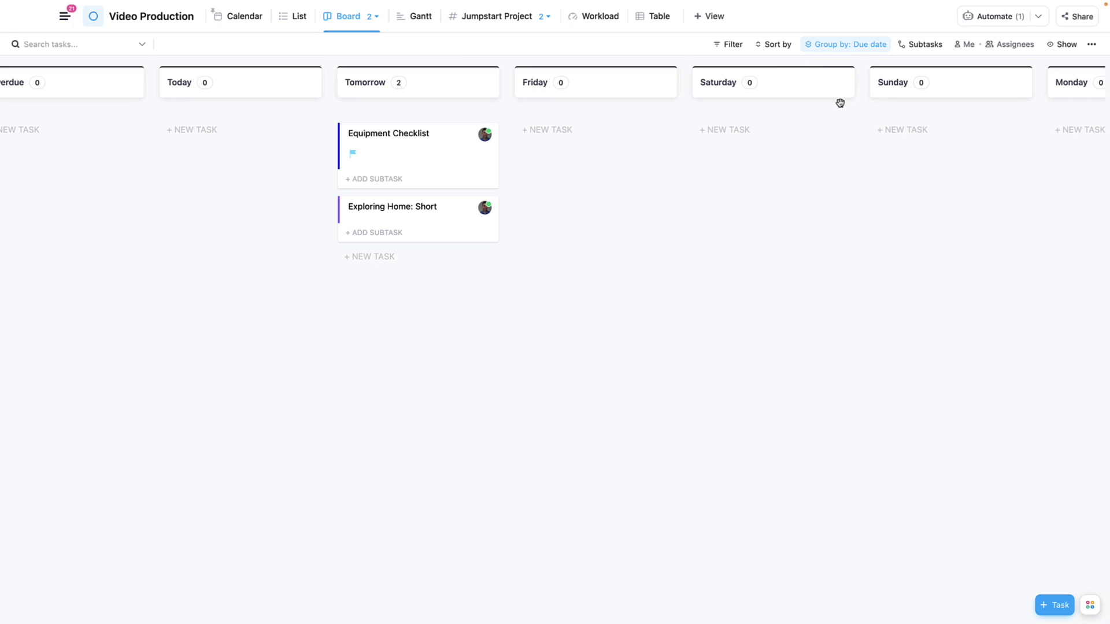
Regroup the board by status and move the Film YouTube task into Editing
click(831, 46)
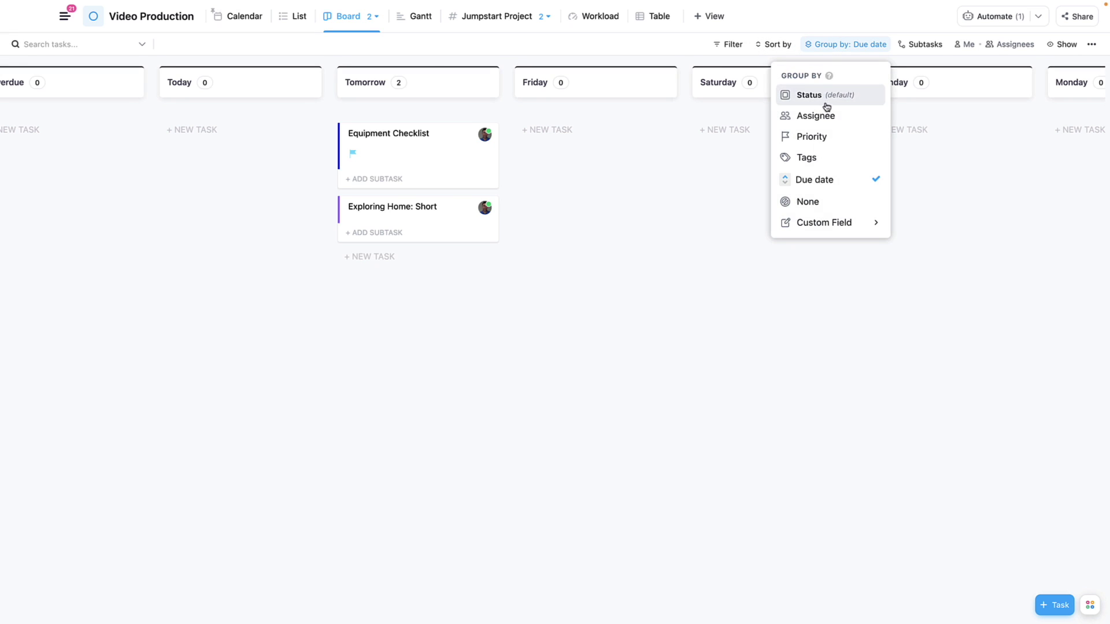
click(828, 98)
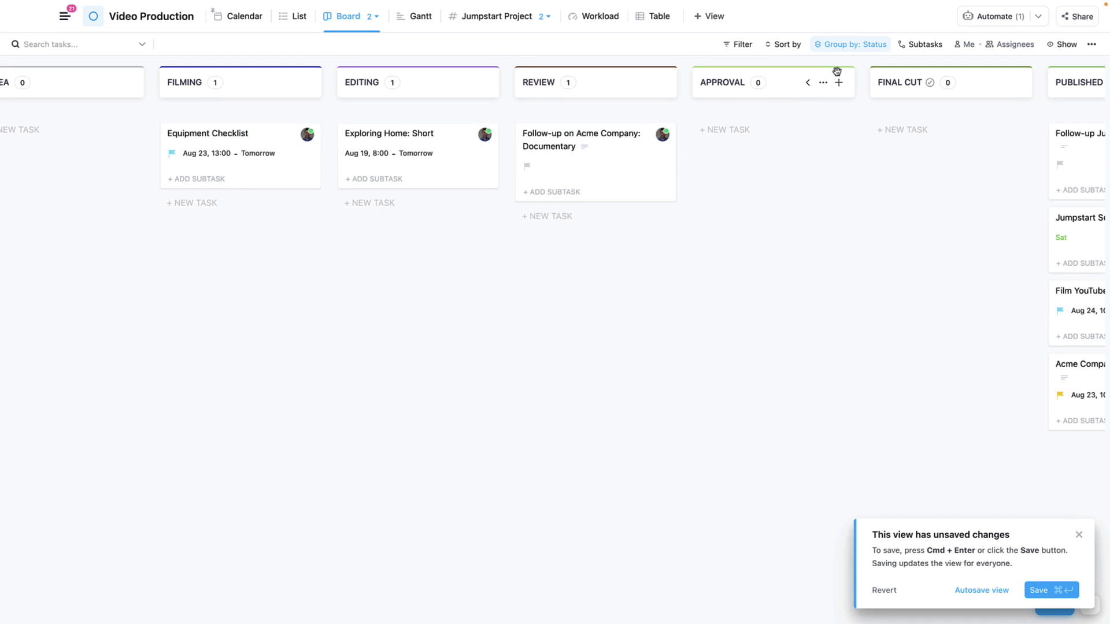
scroll(736, 166, right, 1)
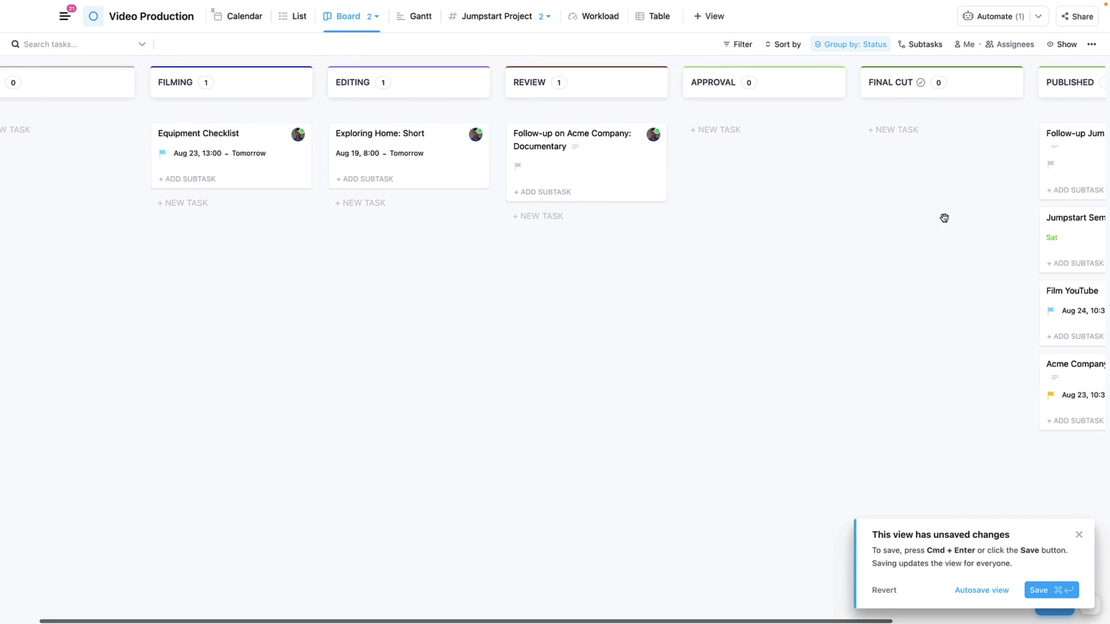
drag(1082, 307, 376, 171)
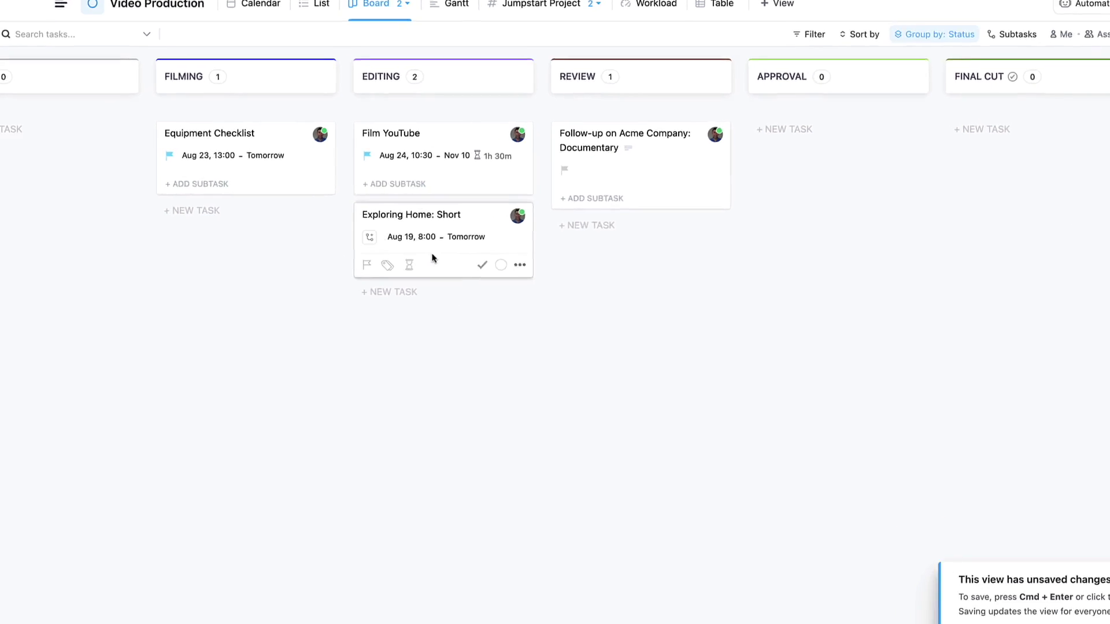
Mark Exploring Home: Short as Urgent and set the Acme documentary follow-up to High
click(367, 265)
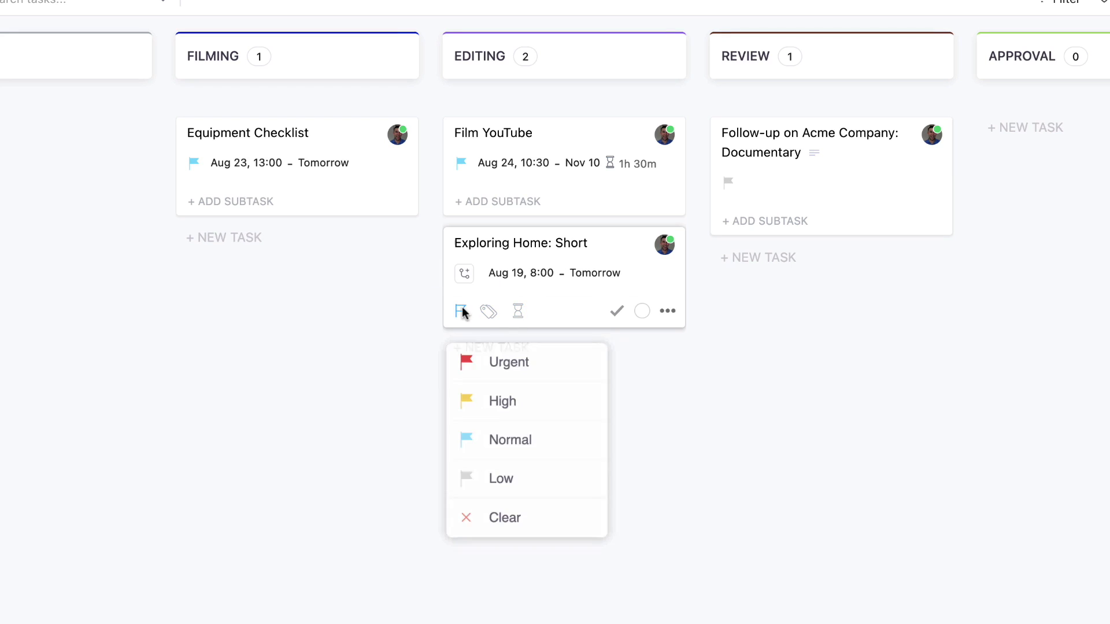
click(498, 368)
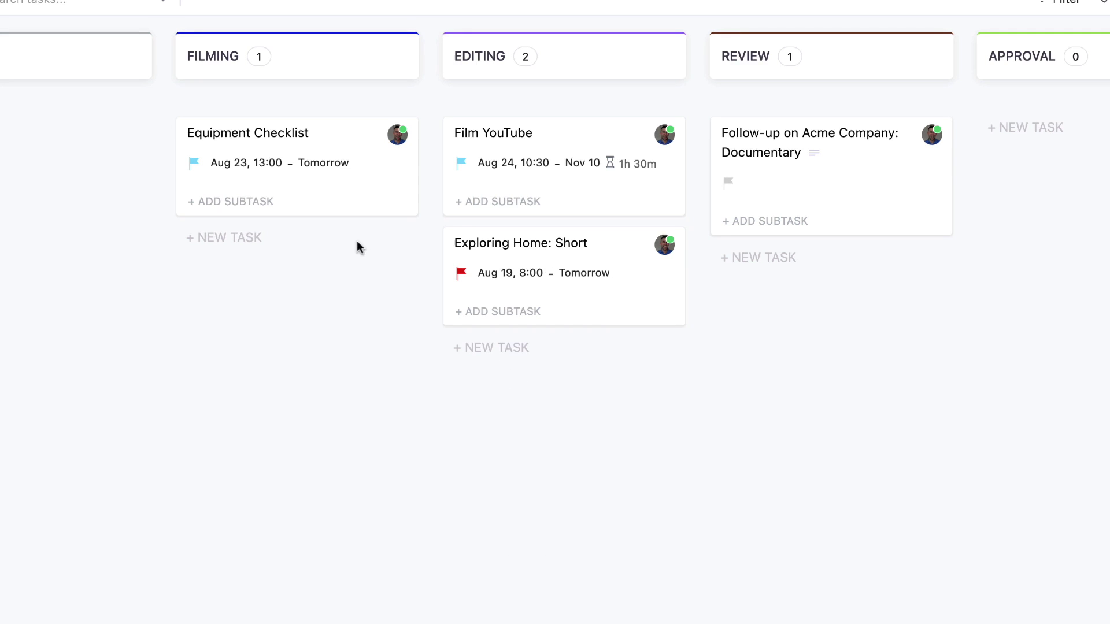
mouse_move(452, 178)
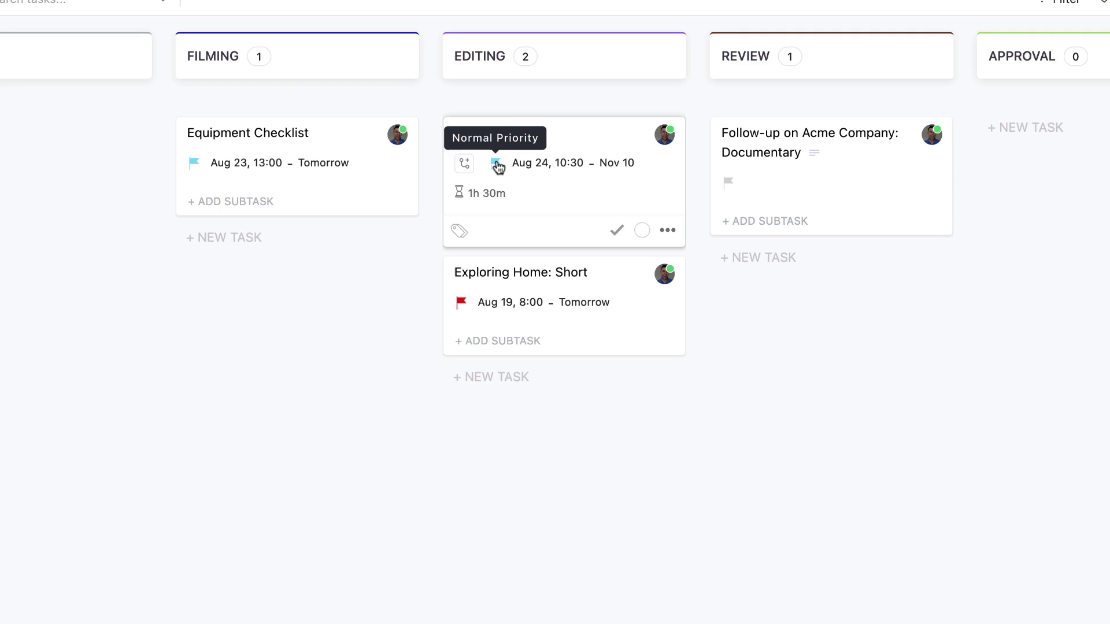
mouse_move(494, 281)
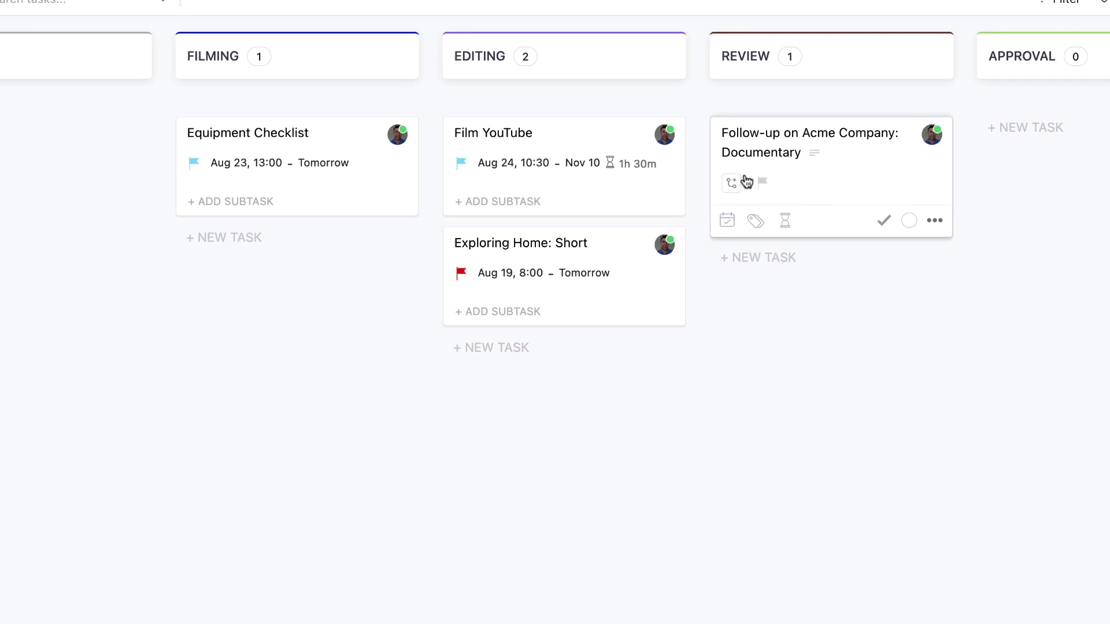
click(761, 182)
click(821, 267)
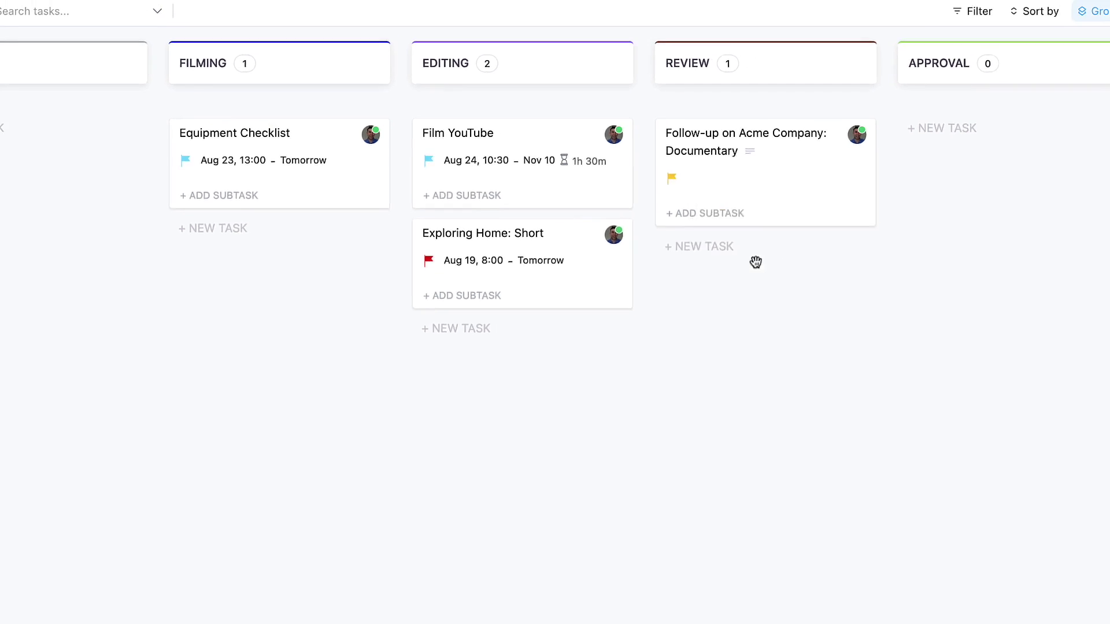
Move Acme Company: Documentary into Review and set its priority to Low
drag(1049, 292, 578, 173)
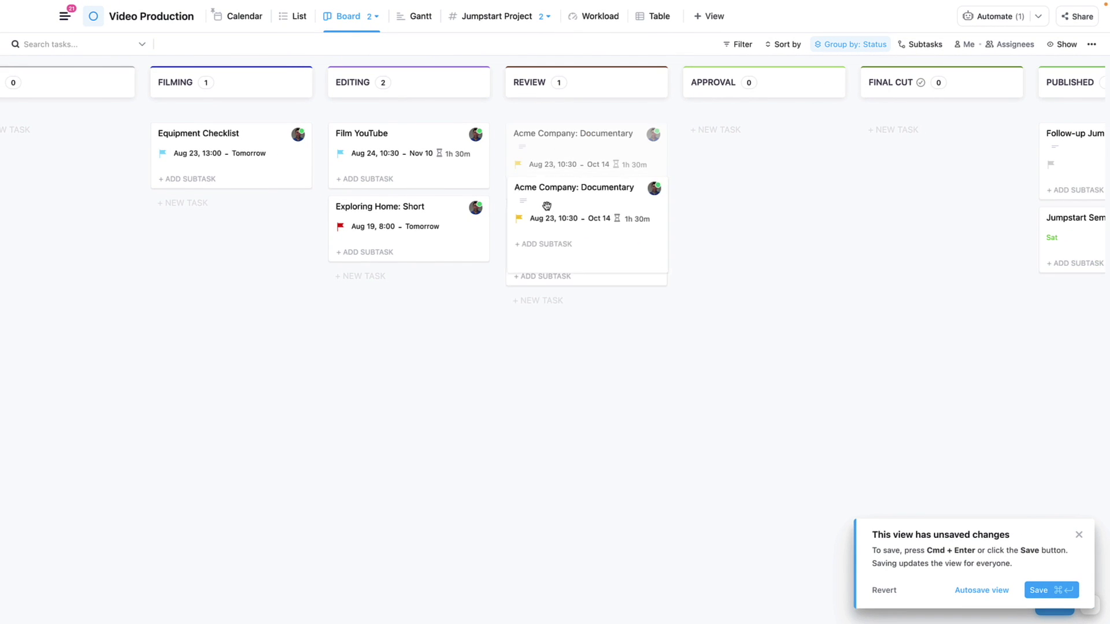
click(540, 167)
click(578, 283)
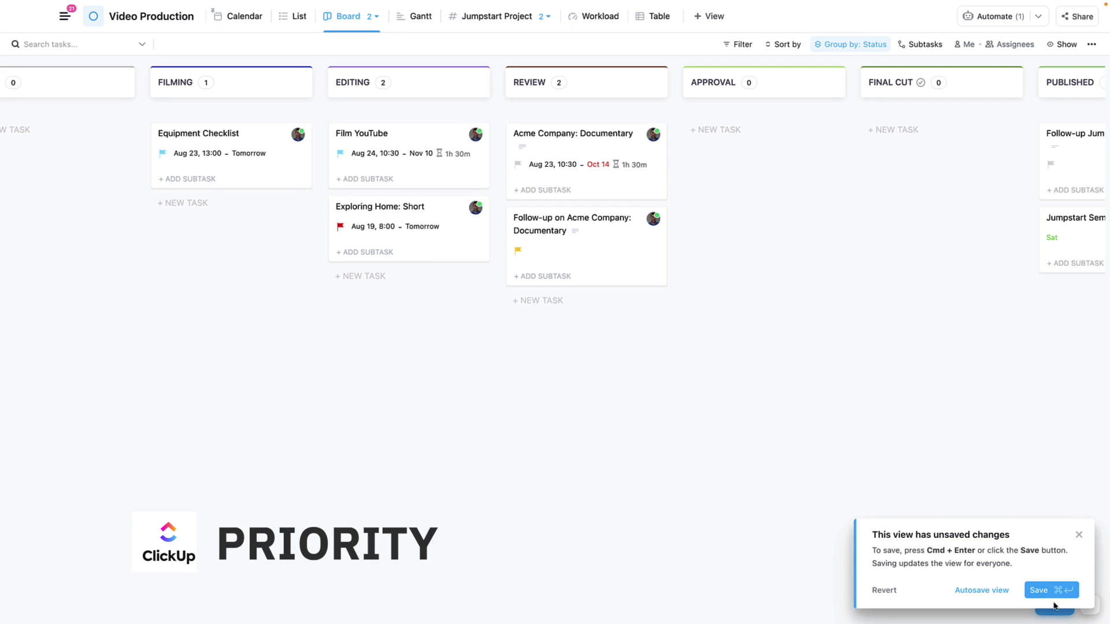
Save the view with Cmd+Enter and sort the tasks in each column by Priority
key(super+Return)
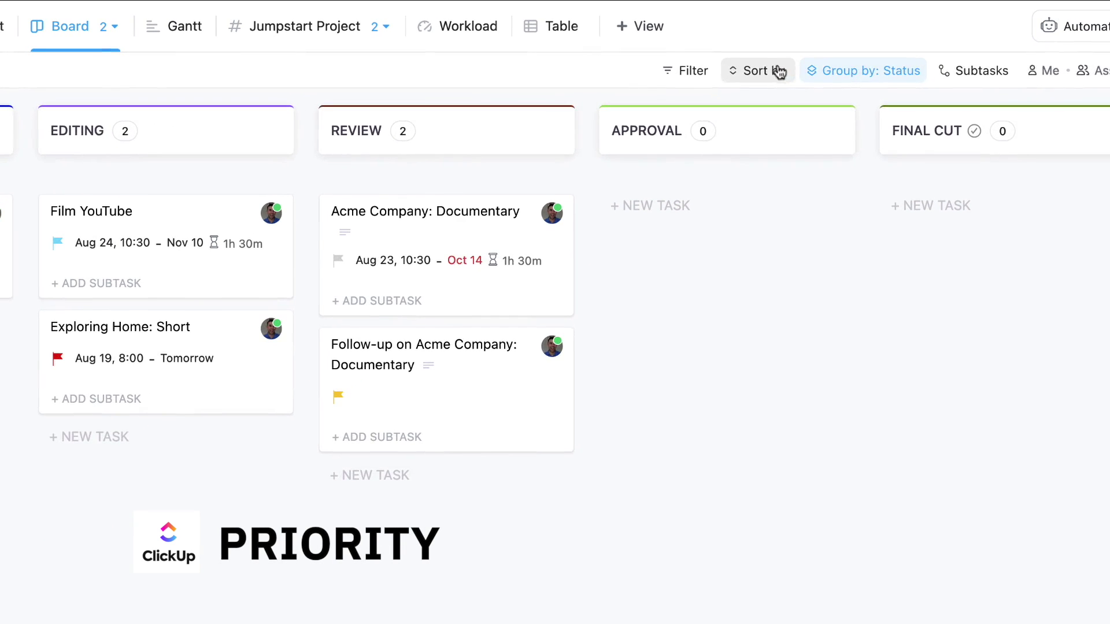
click(784, 59)
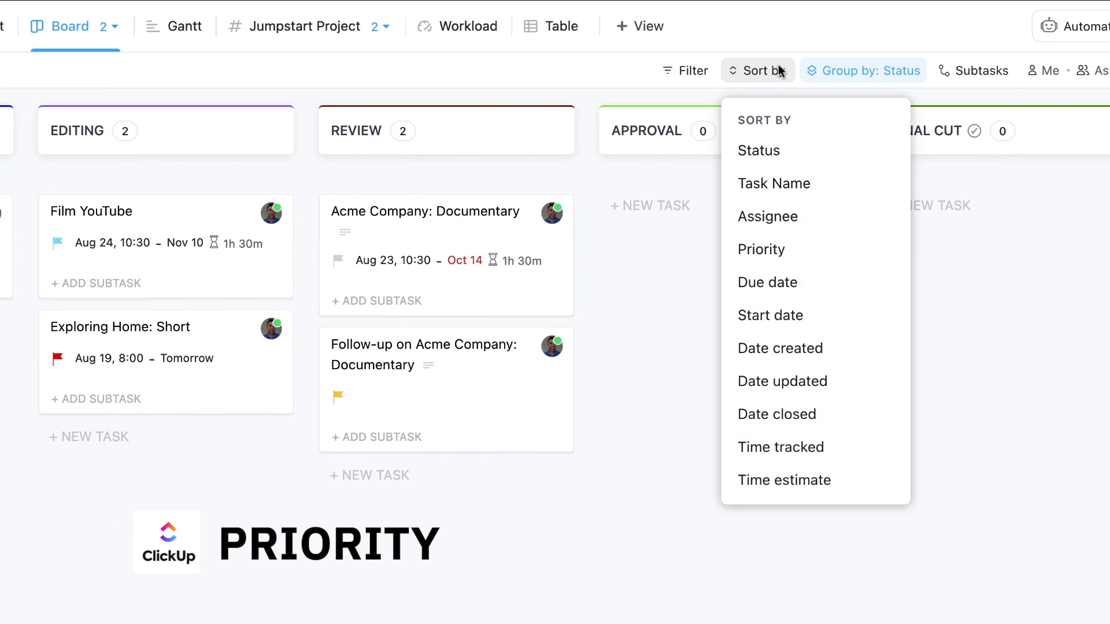
click(800, 250)
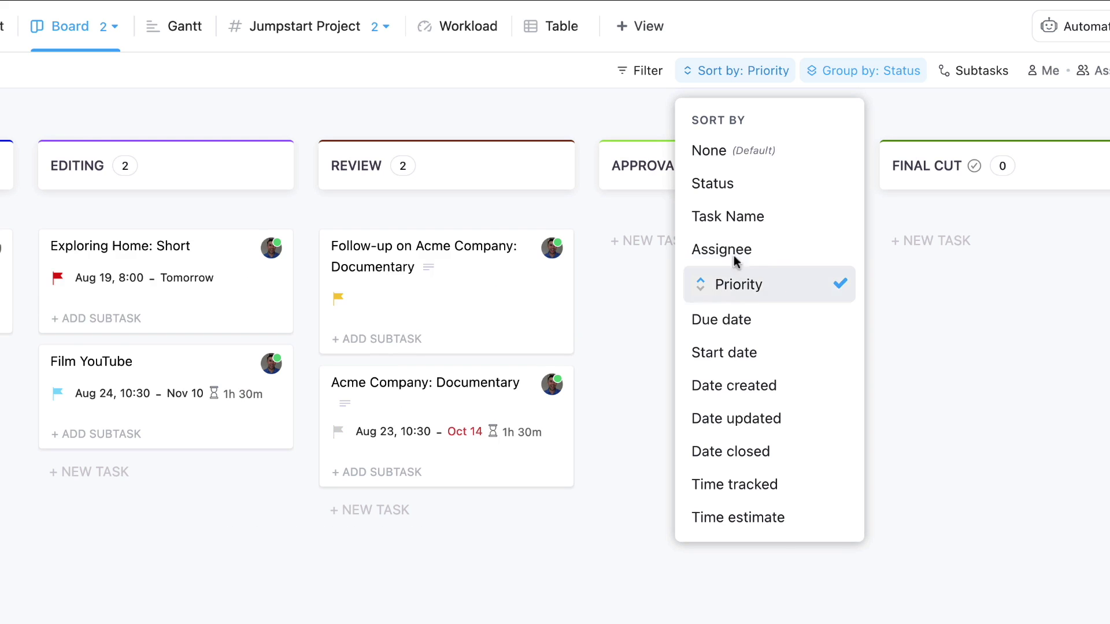
click(424, 577)
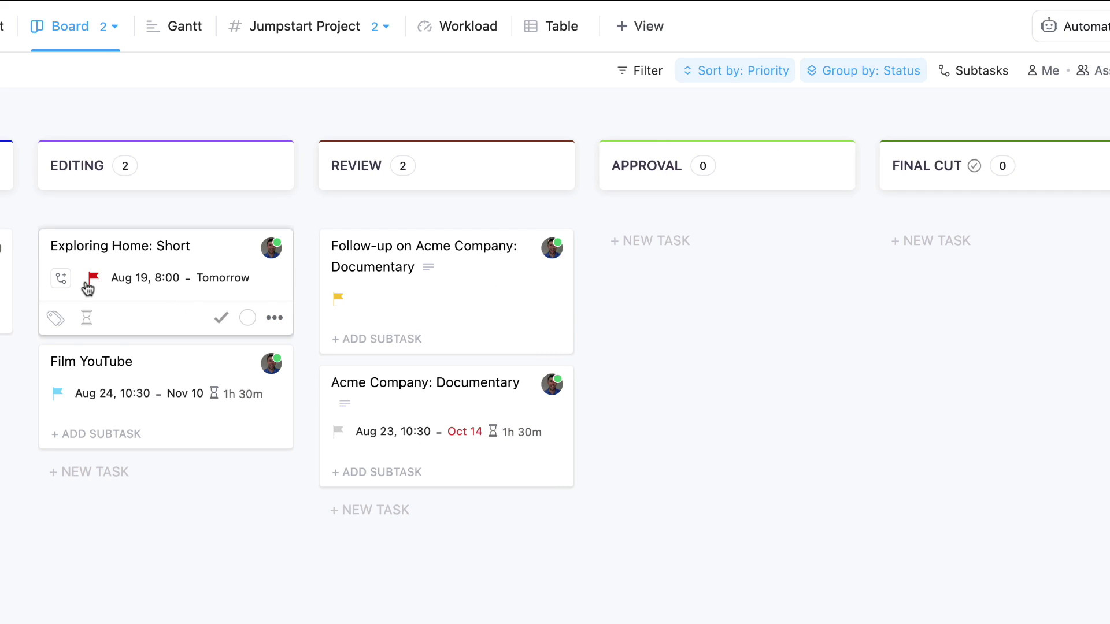
click(766, 70)
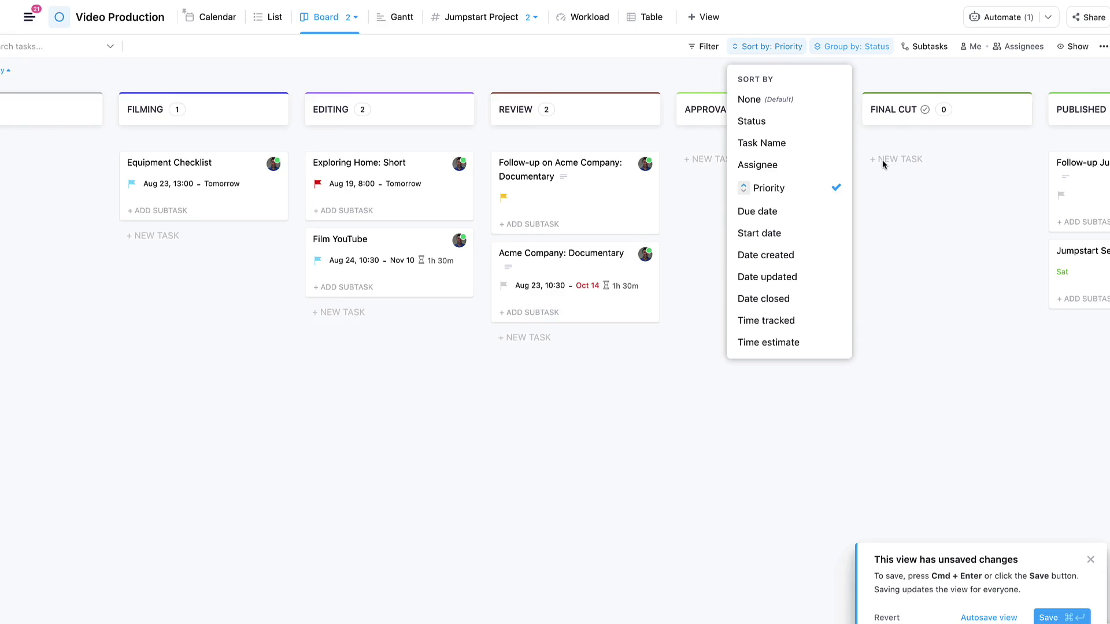
Add a Due date filter set to Next 7 days
click(818, 180)
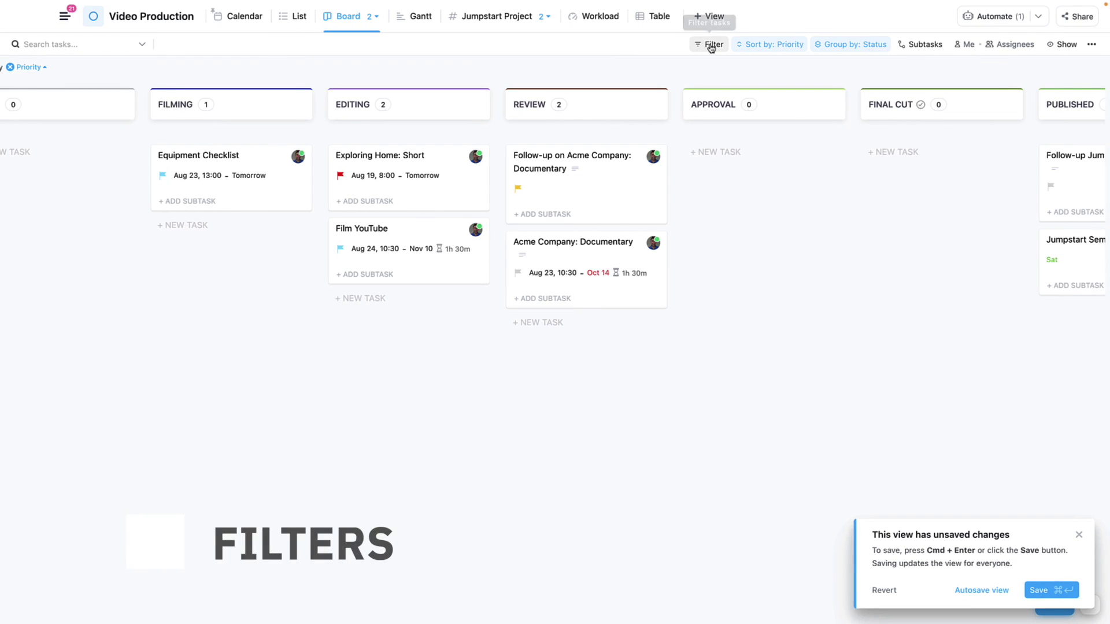
click(709, 44)
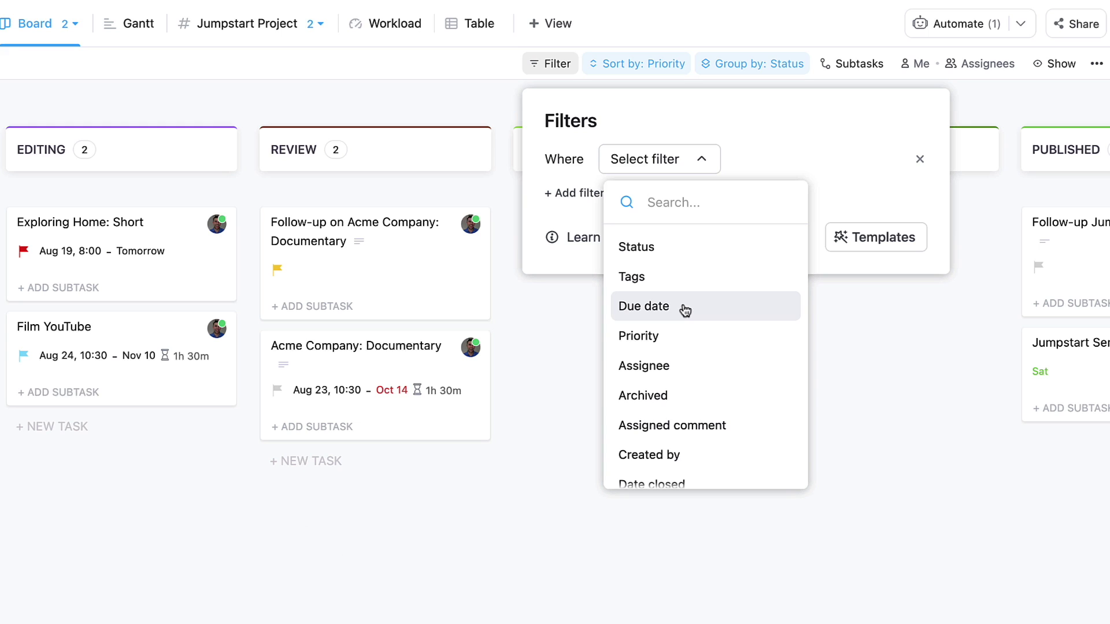
click(245, 568)
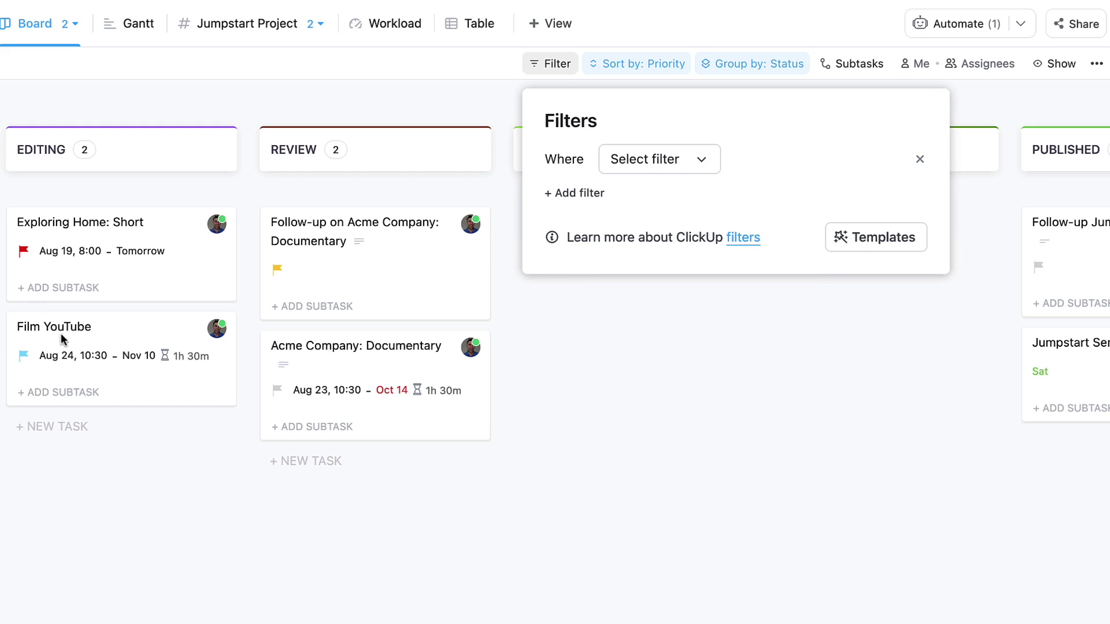
click(640, 172)
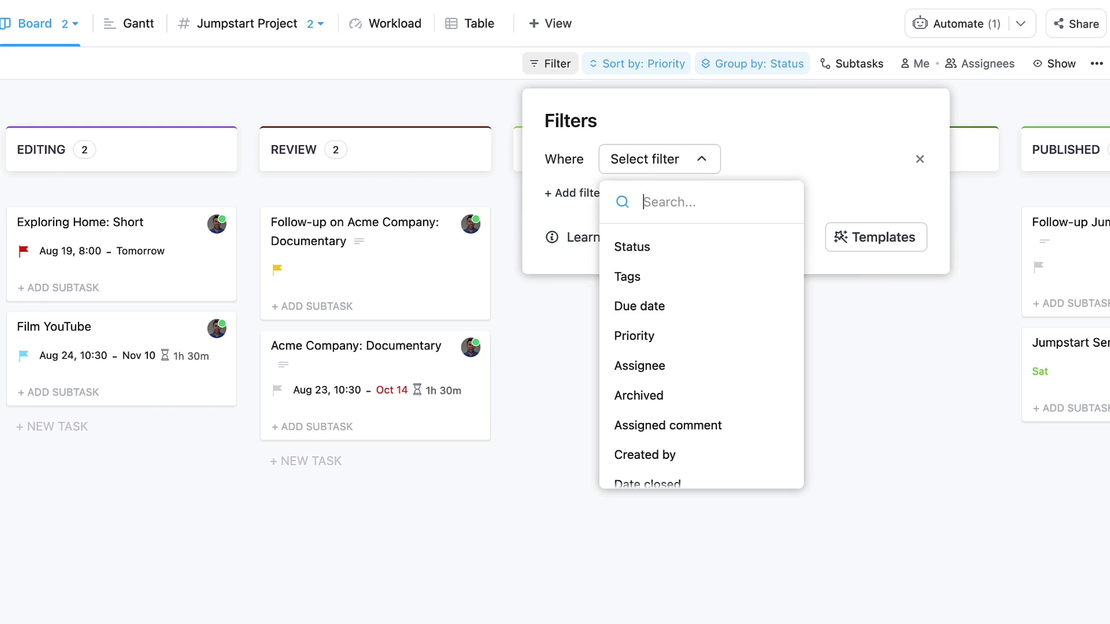
click(674, 306)
click(850, 166)
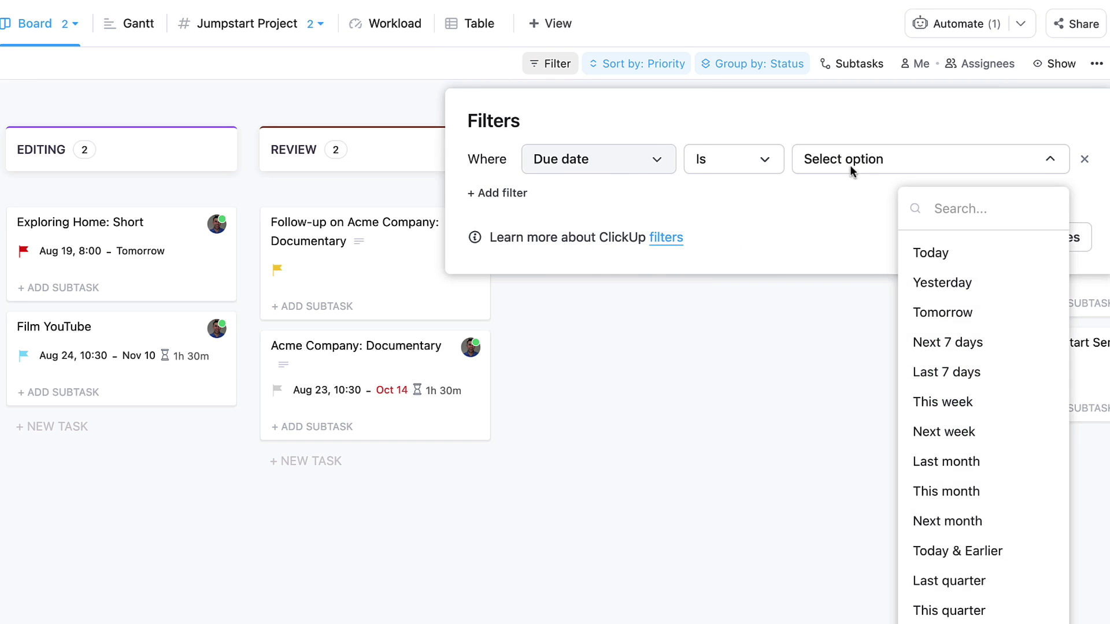
click(954, 343)
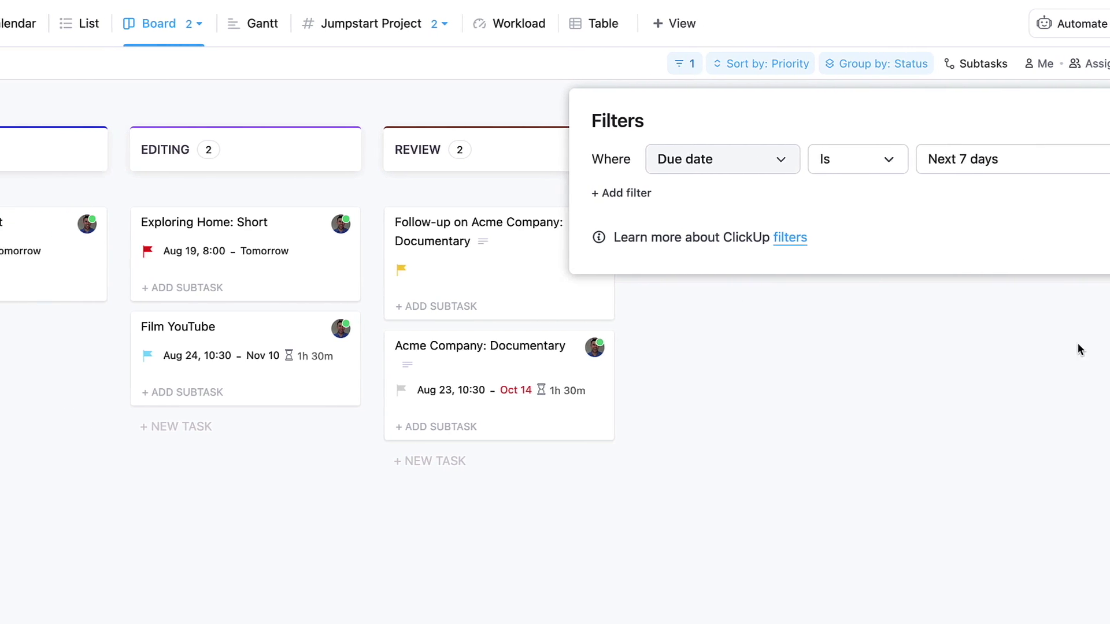
click(969, 334)
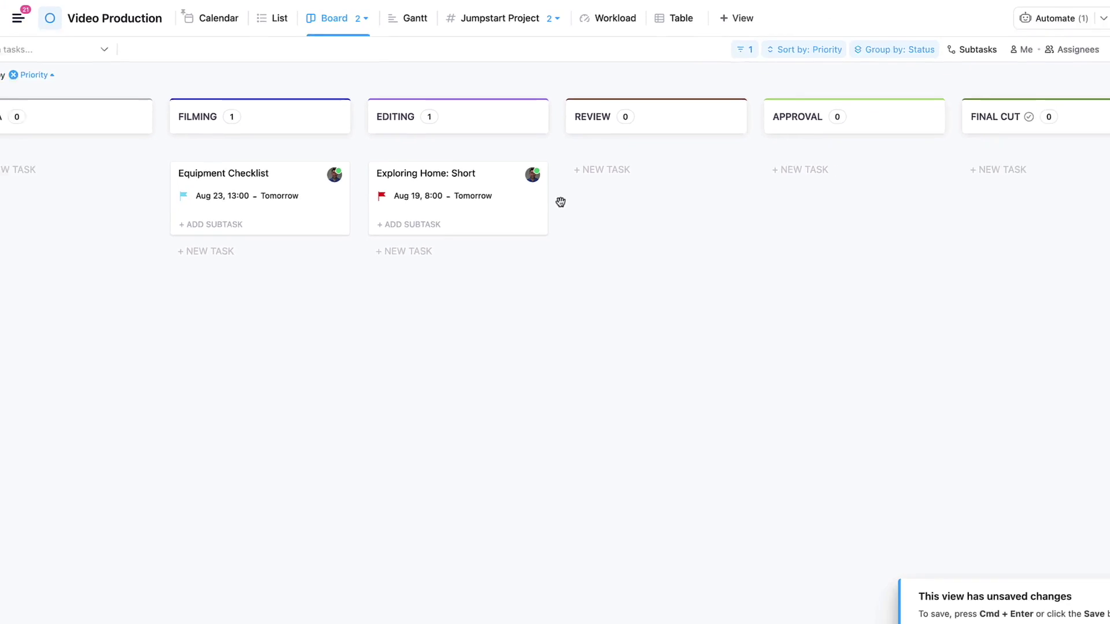
Start a second filter condition, then abandon it and close the filters unchanged
mouse_move(368, 297)
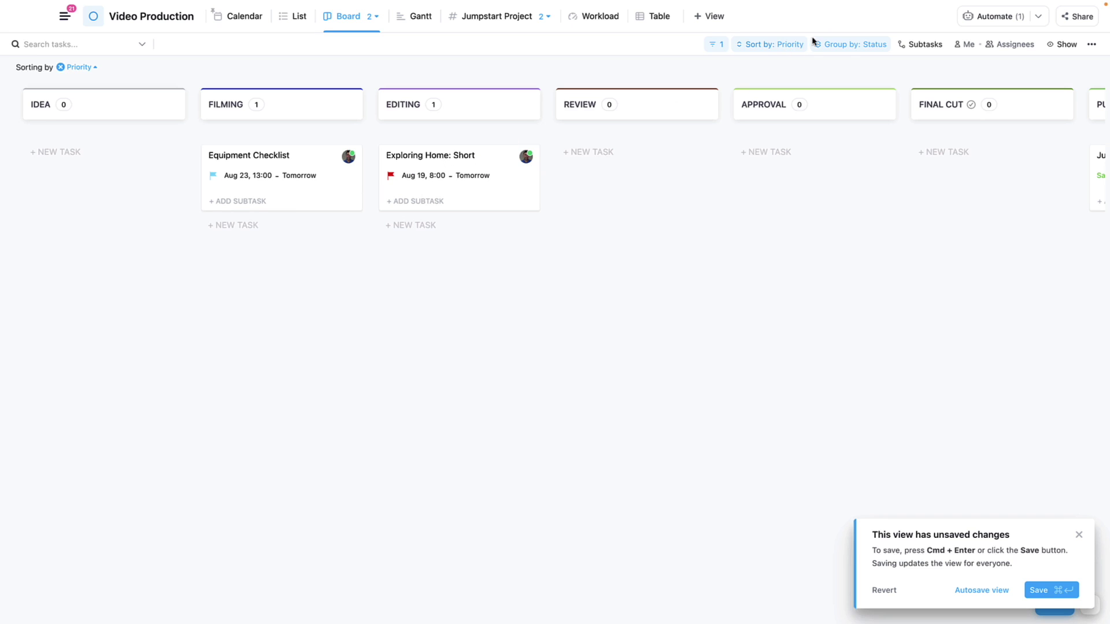
click(718, 44)
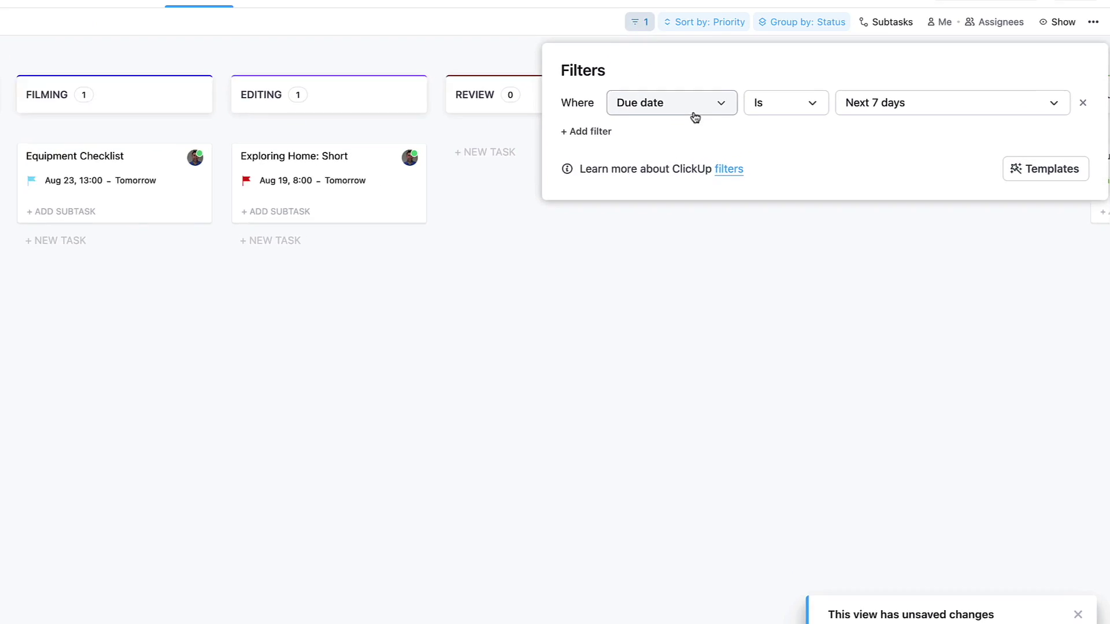
click(662, 131)
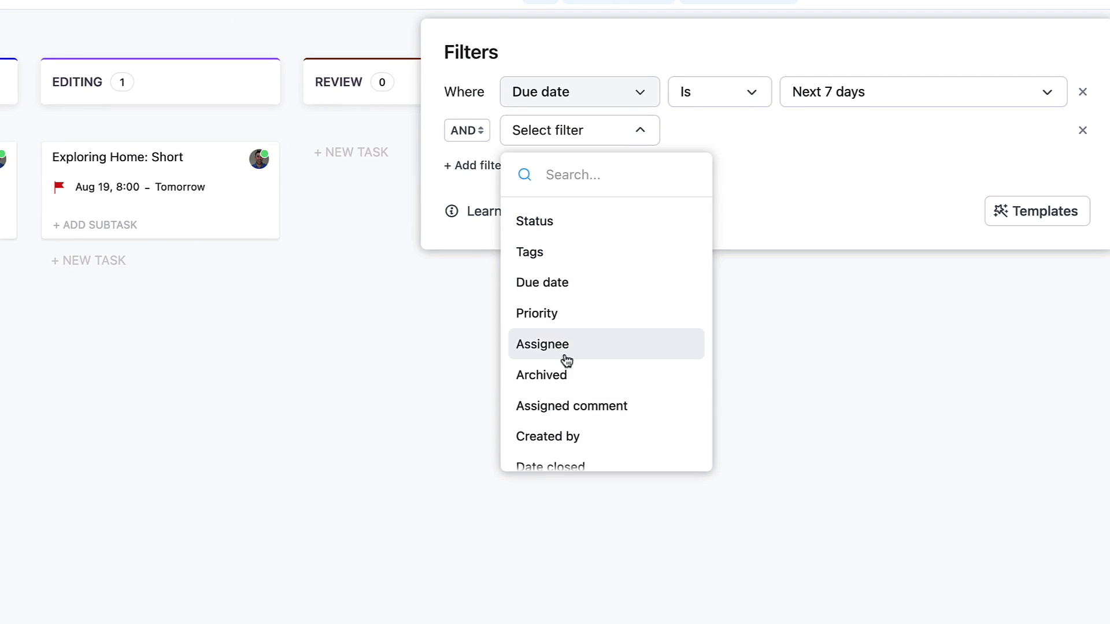
scroll(583, 382, down, 3)
scroll(590, 344, down, 5)
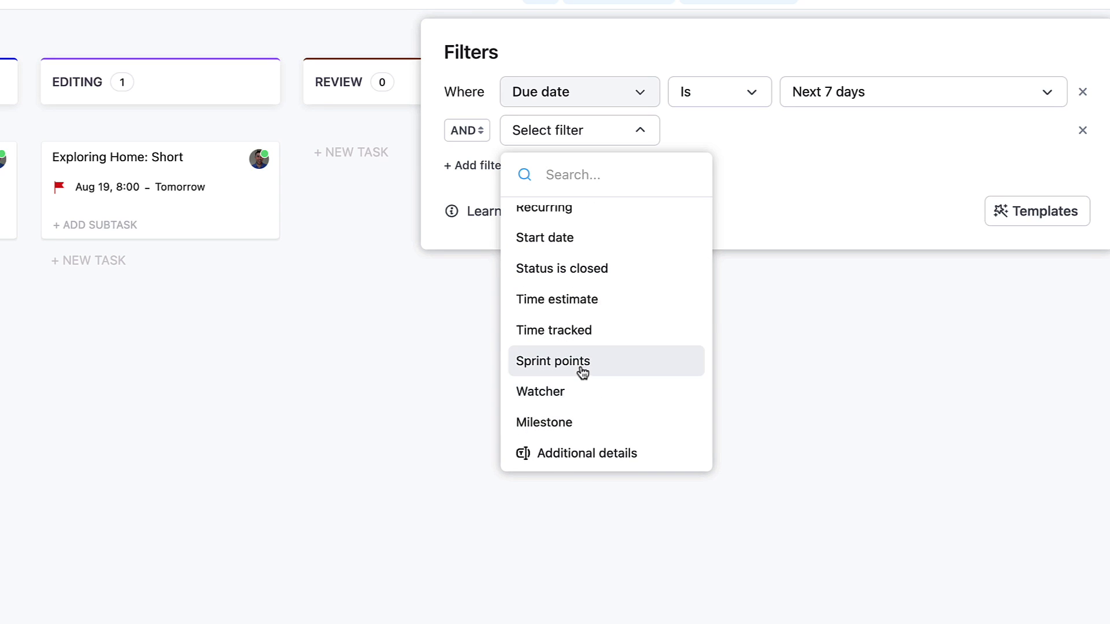
click(849, 267)
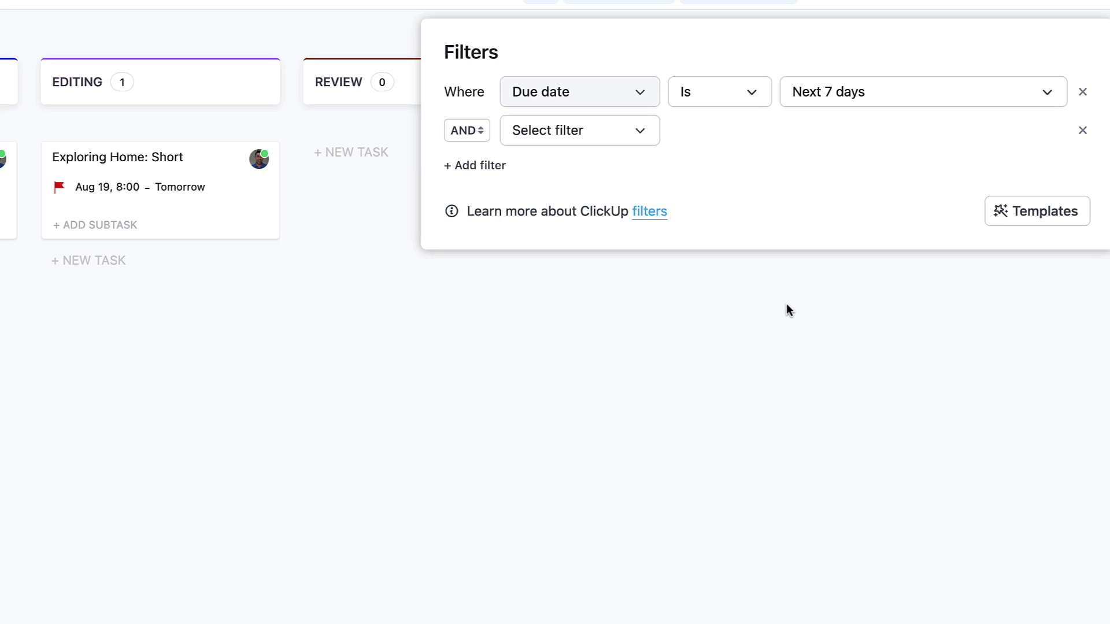
click(701, 312)
scroll(702, 312, right, 3)
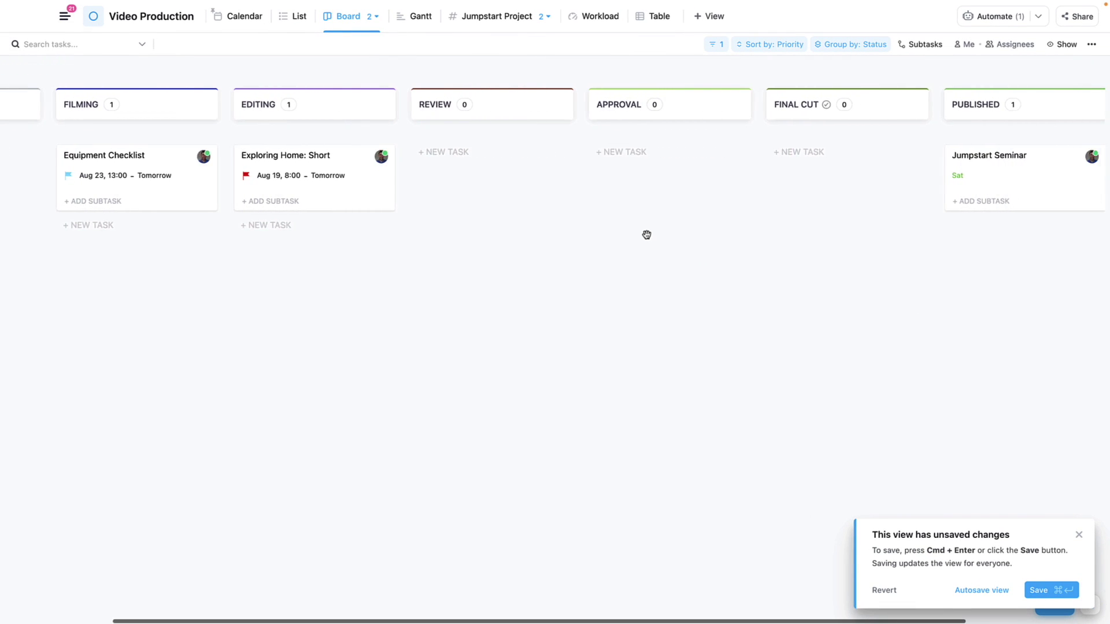
scroll(646, 234, right, 2)
scroll(647, 233, left, 5)
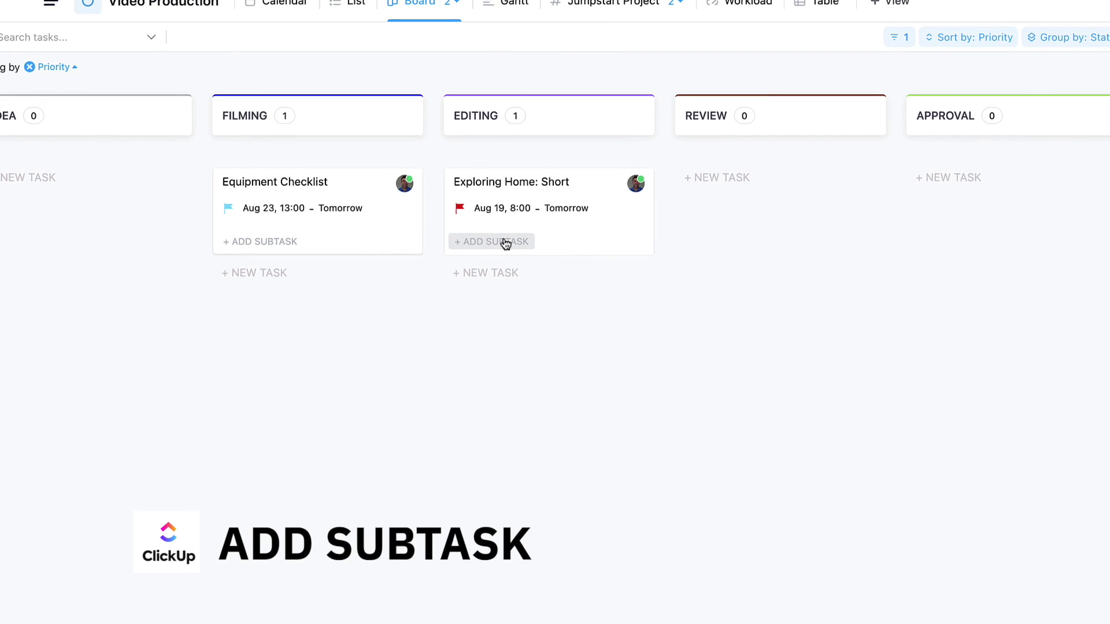
Add a subtask named 'A' under Exploring Home: Short
click(506, 243)
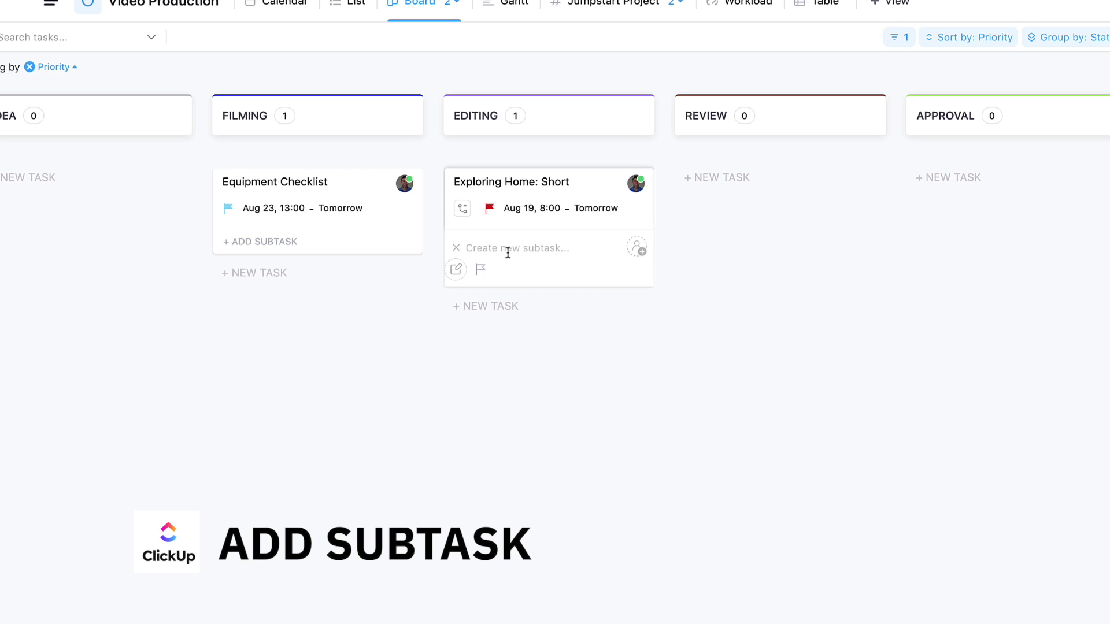
text(Add Task)
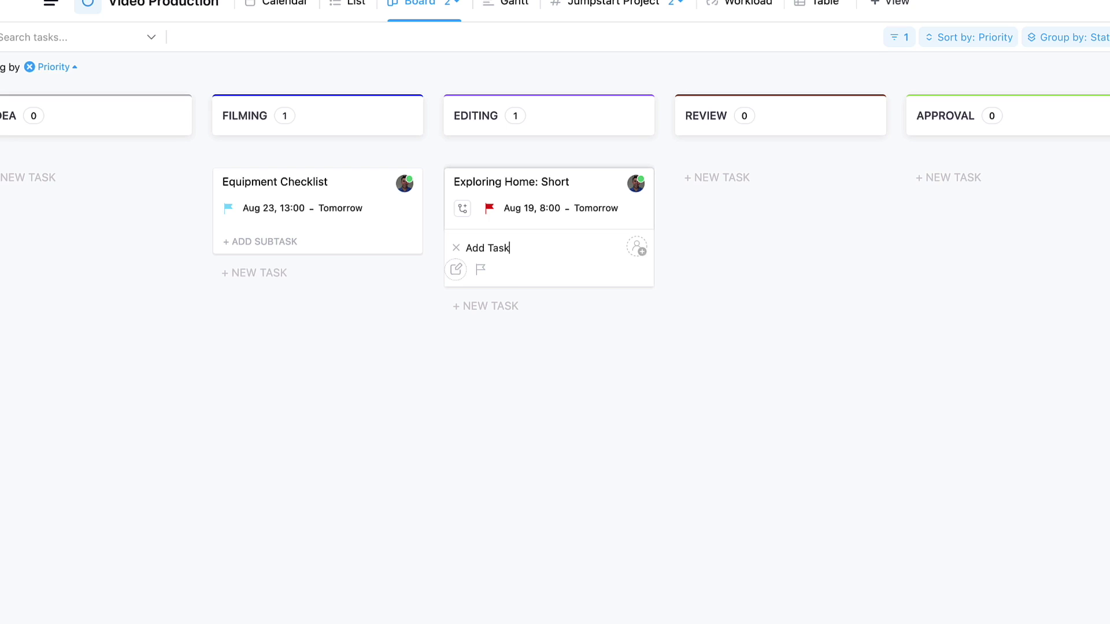
key(Return)
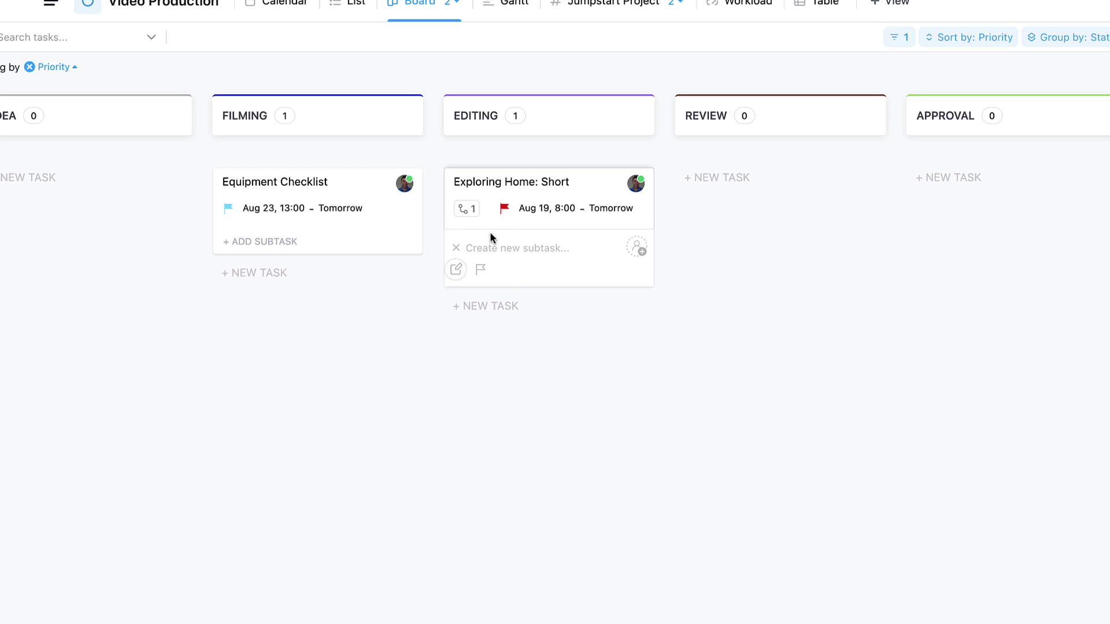
click(456, 248)
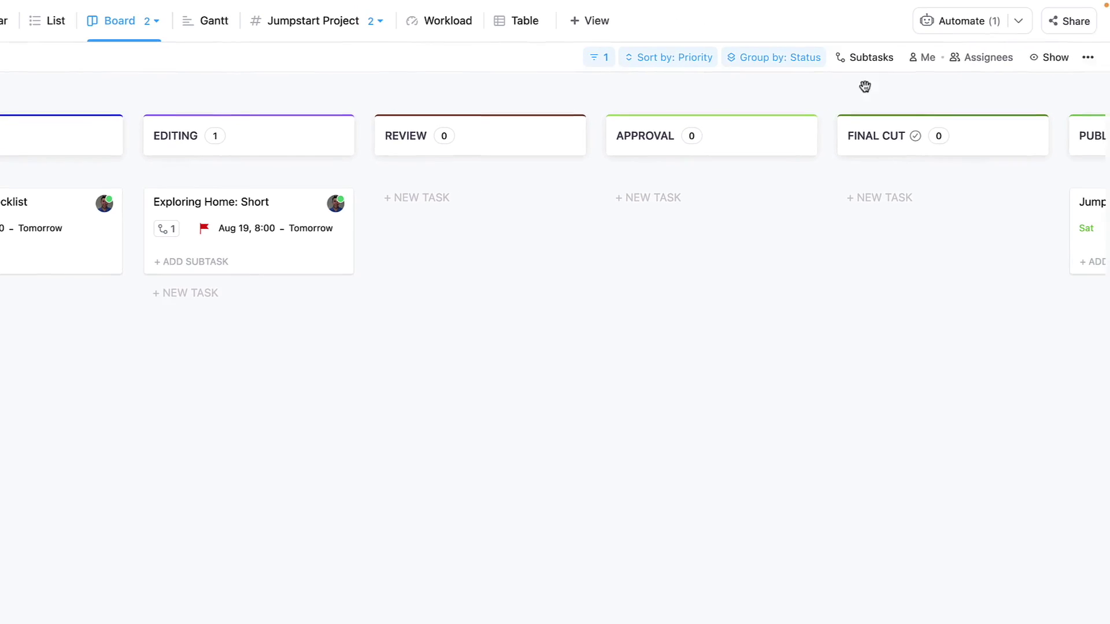
Expand all subtasks and give a new Exploring Home: Short subtask a due date
click(877, 61)
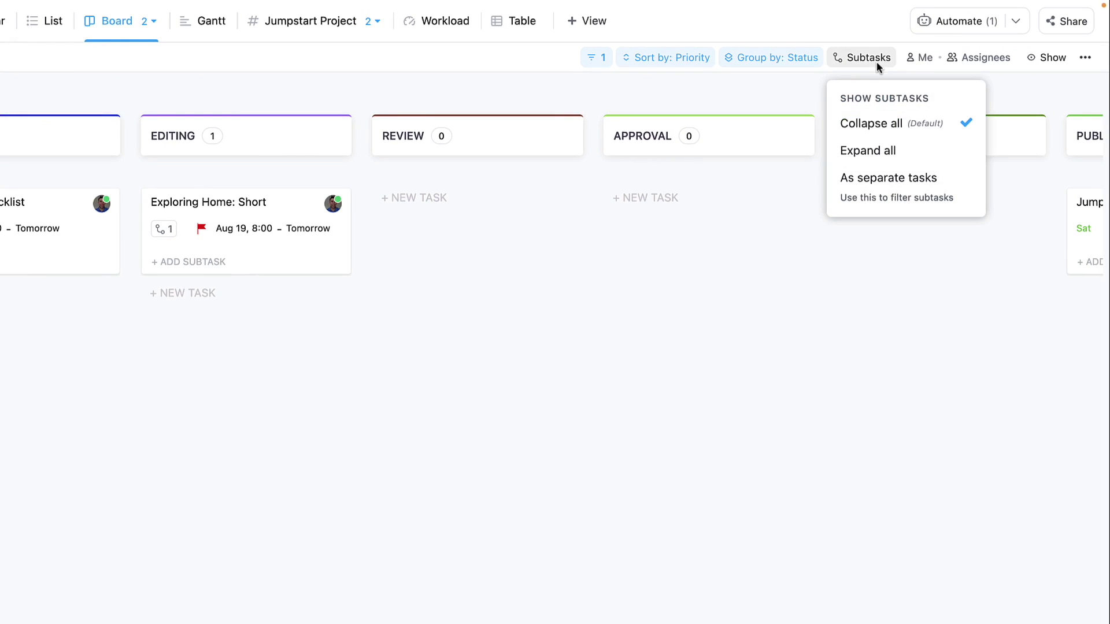
click(902, 156)
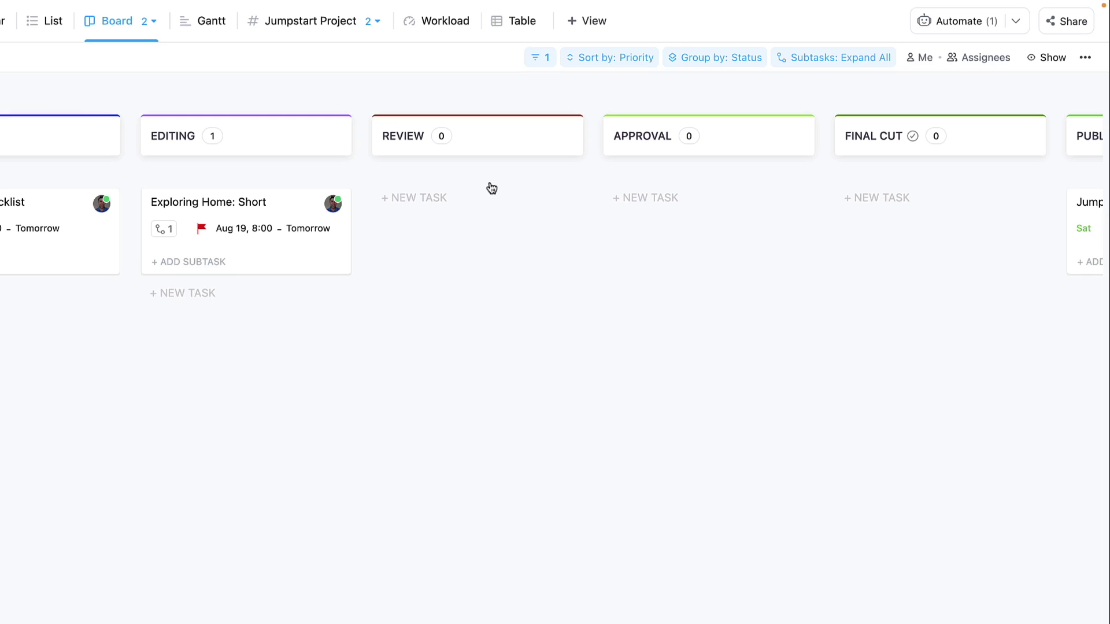
click(164, 228)
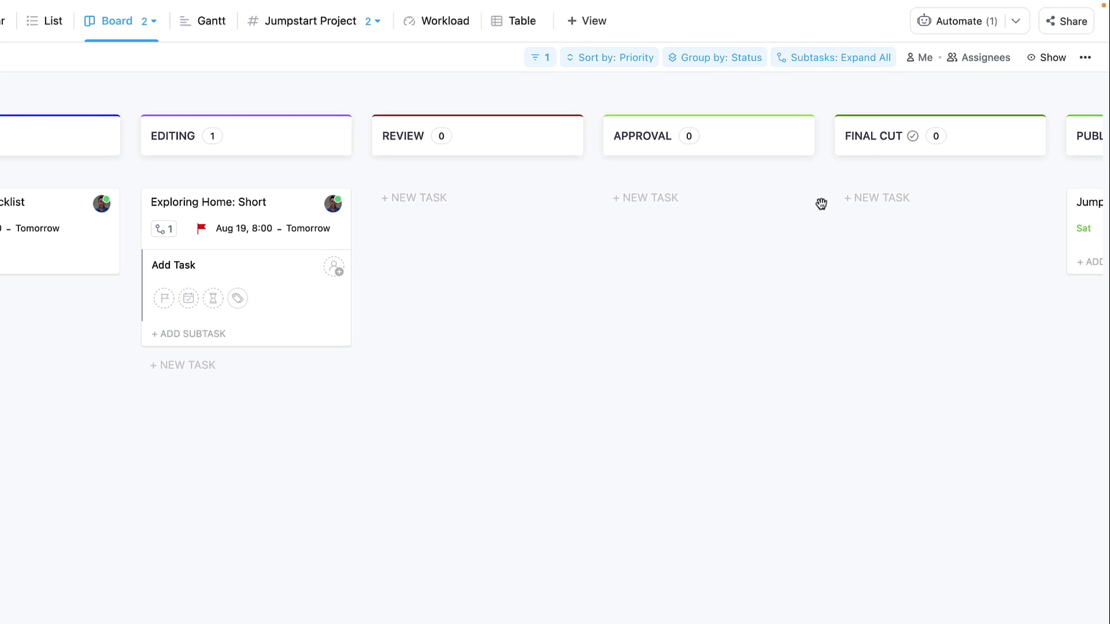
mouse_move(241, 246)
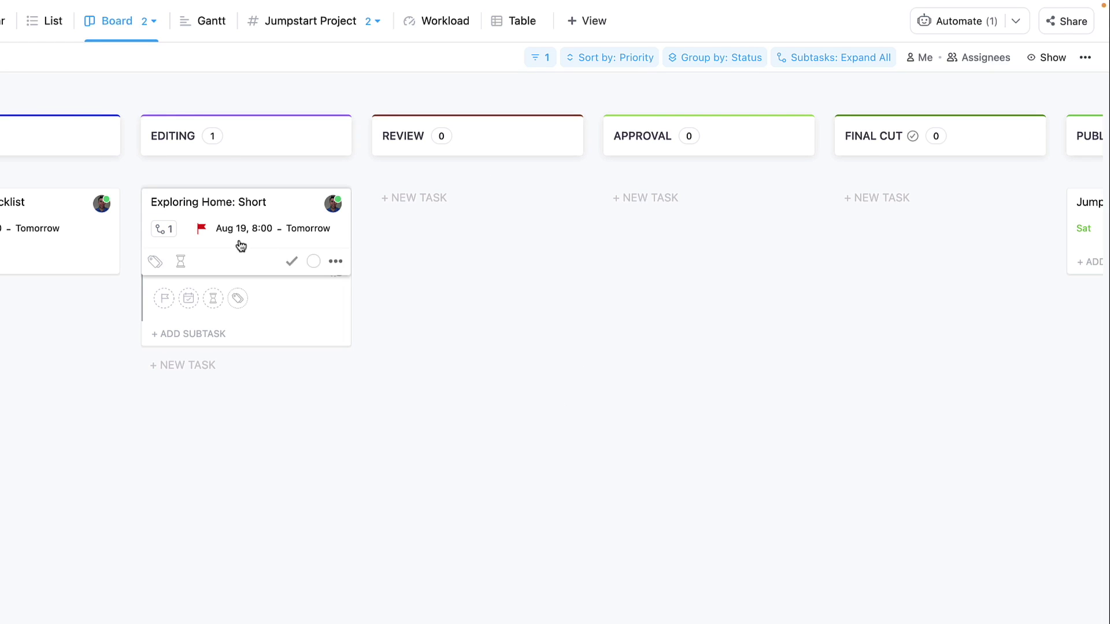
click(193, 300)
click(228, 415)
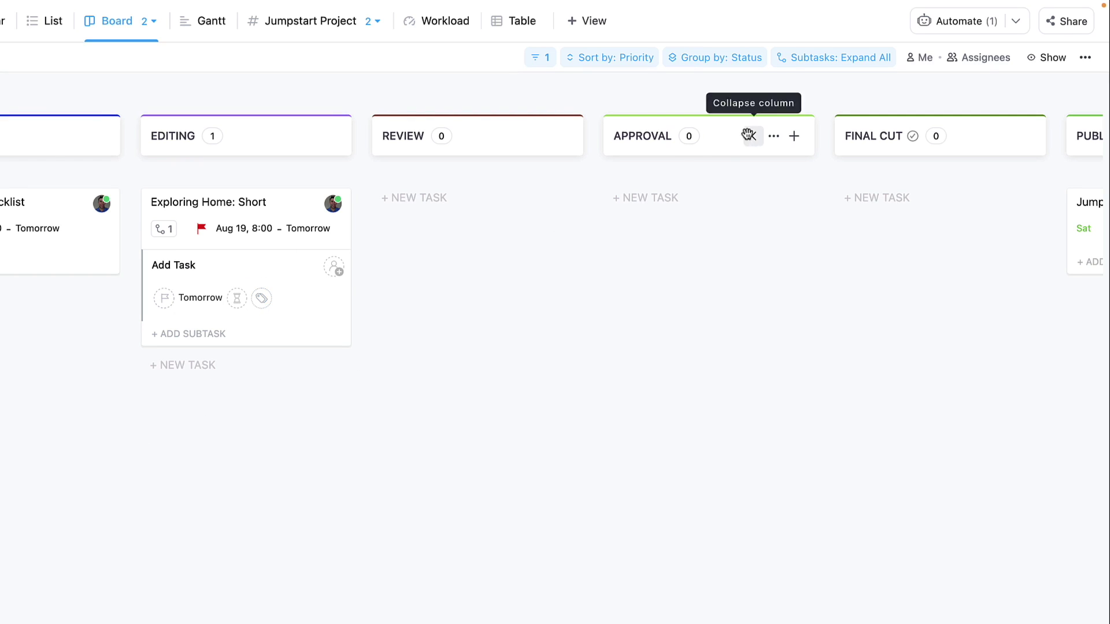
Try showing subtasks as separate tasks, then switch to Collapse all
click(855, 63)
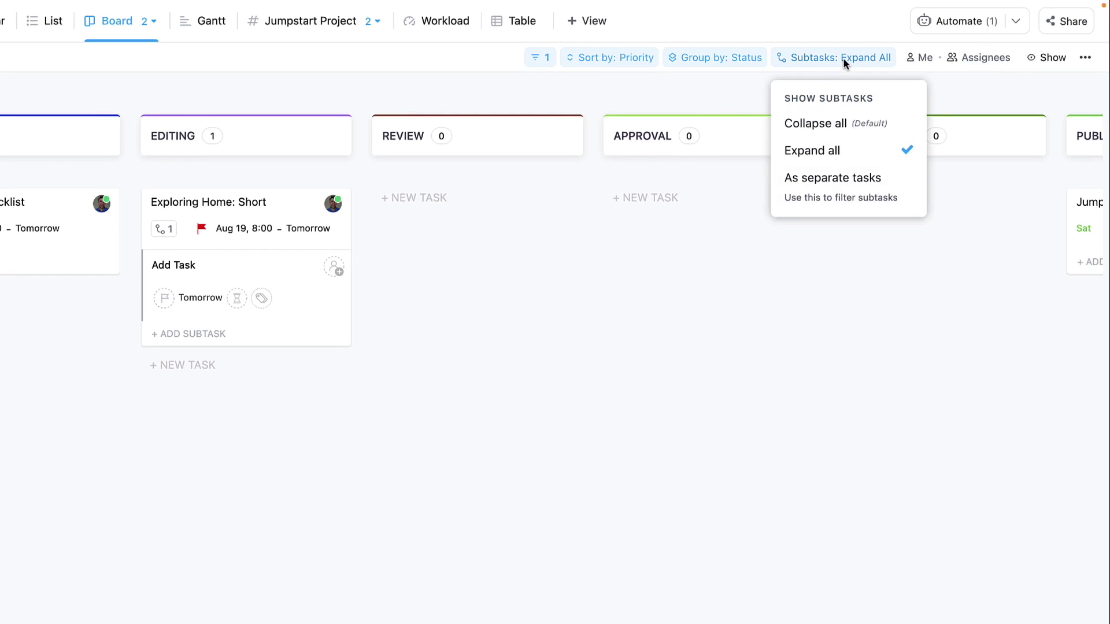
click(853, 187)
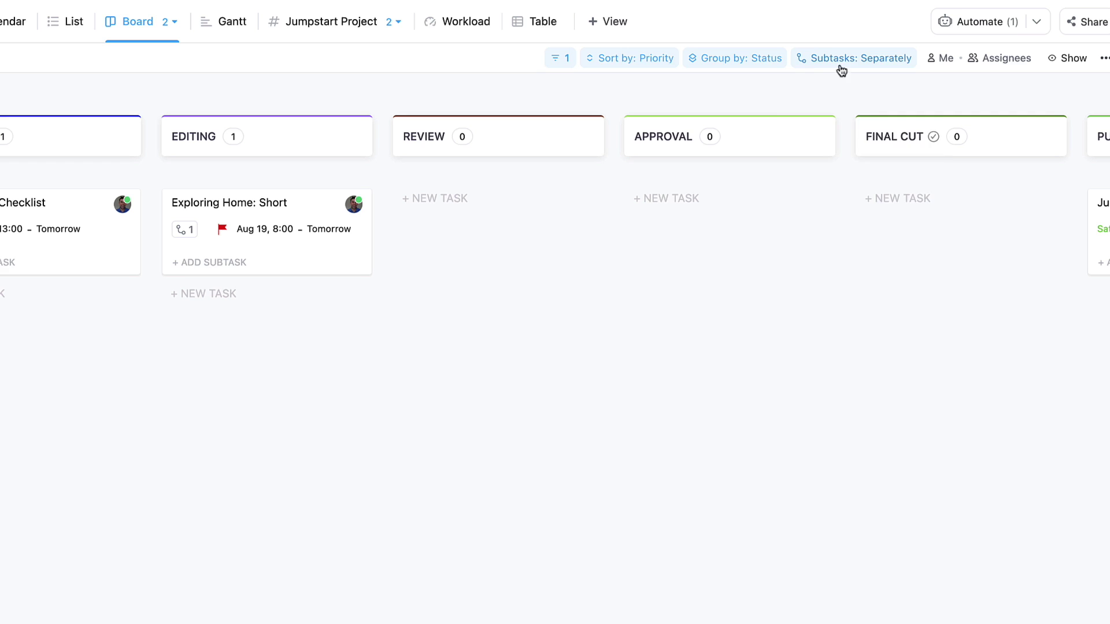
click(841, 70)
click(860, 132)
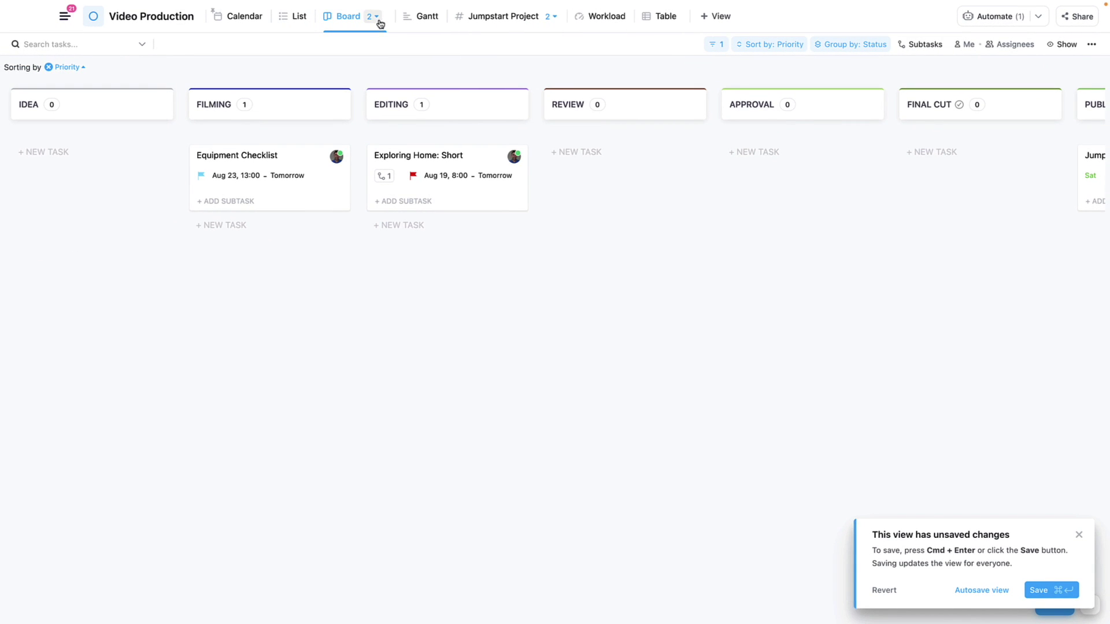
Turn on Autosave view in the board view's More settings
click(379, 24)
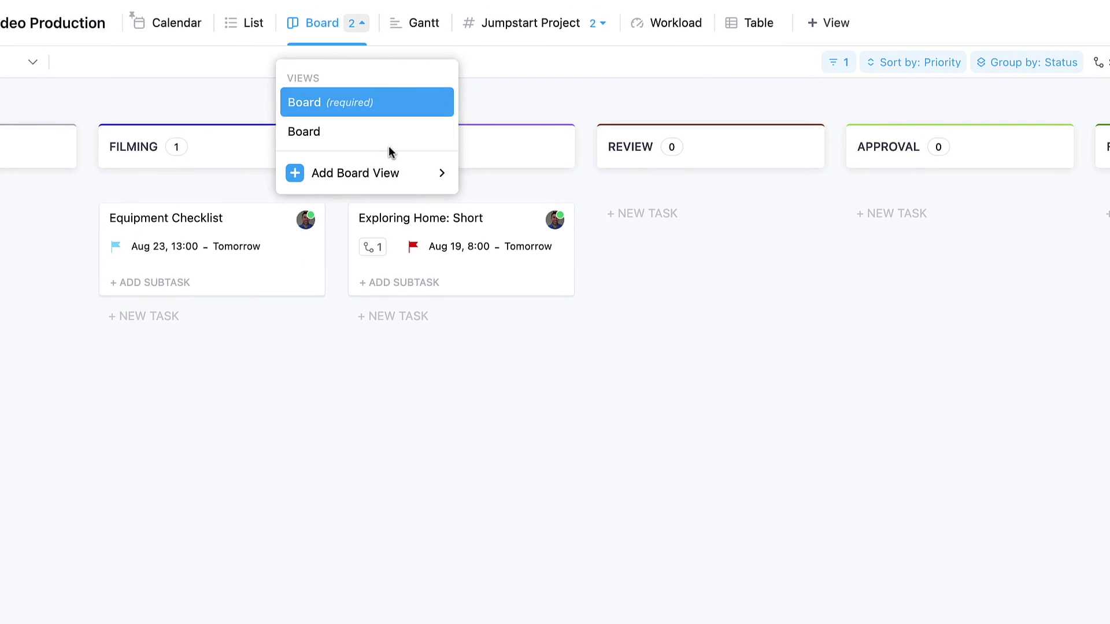
mouse_move(441, 104)
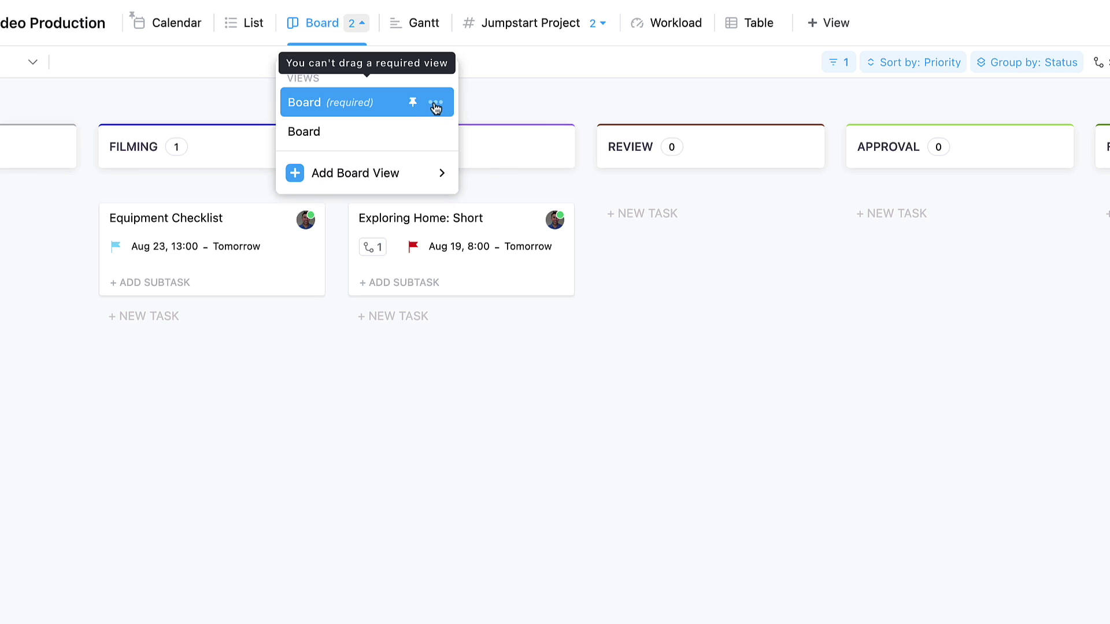
click(437, 104)
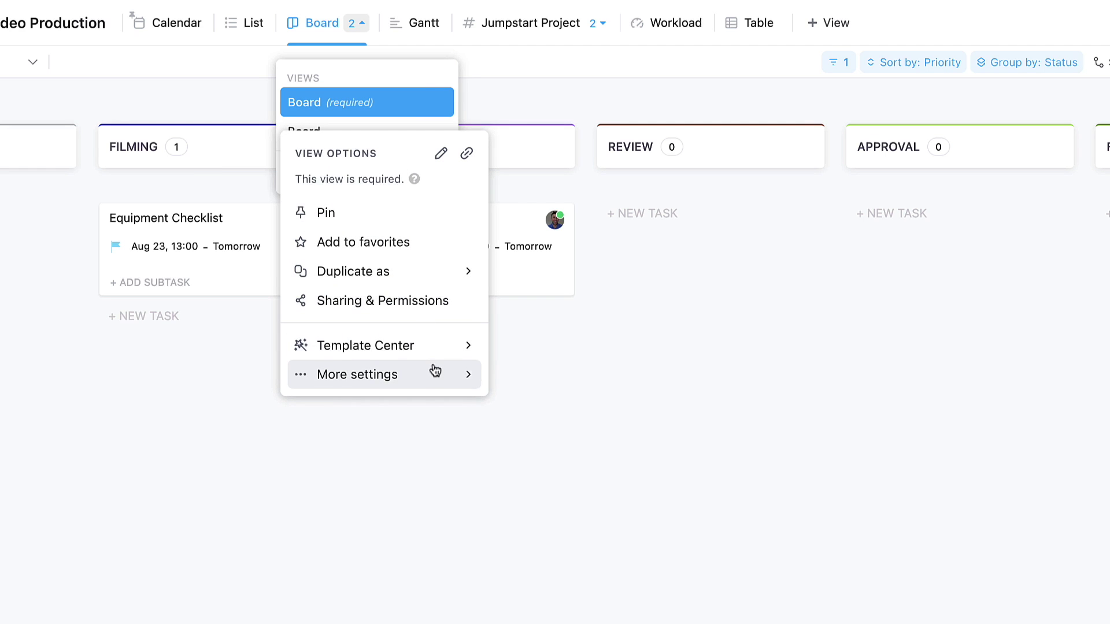
mouse_move(434, 374)
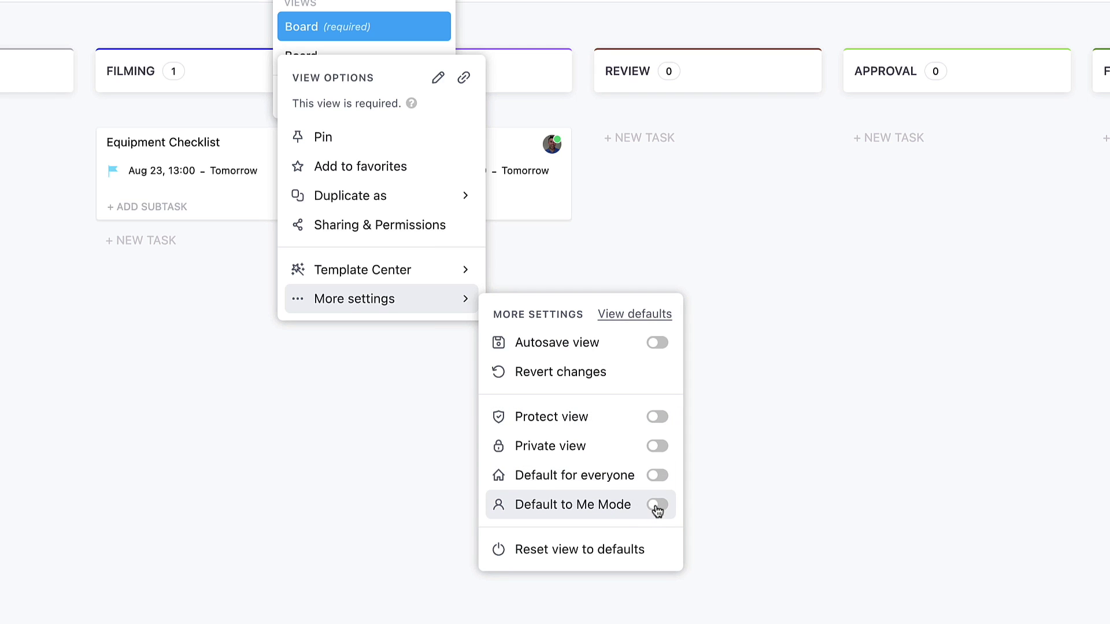
click(659, 346)
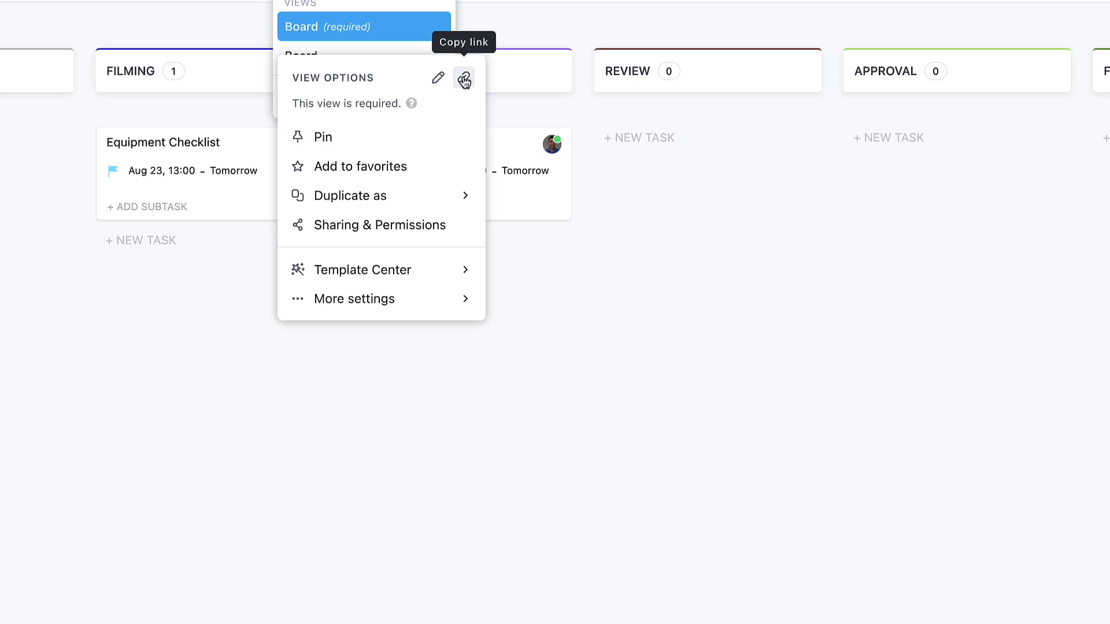
Rename the board view from Board to 'Production Lab'
click(439, 79)
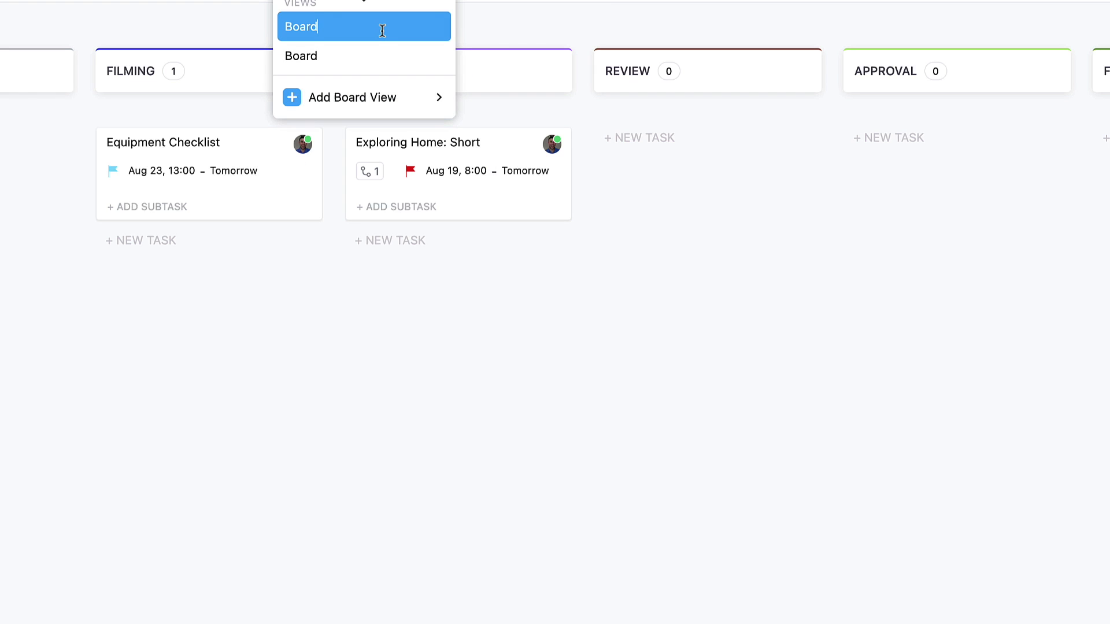
double_click(382, 30)
text(E)
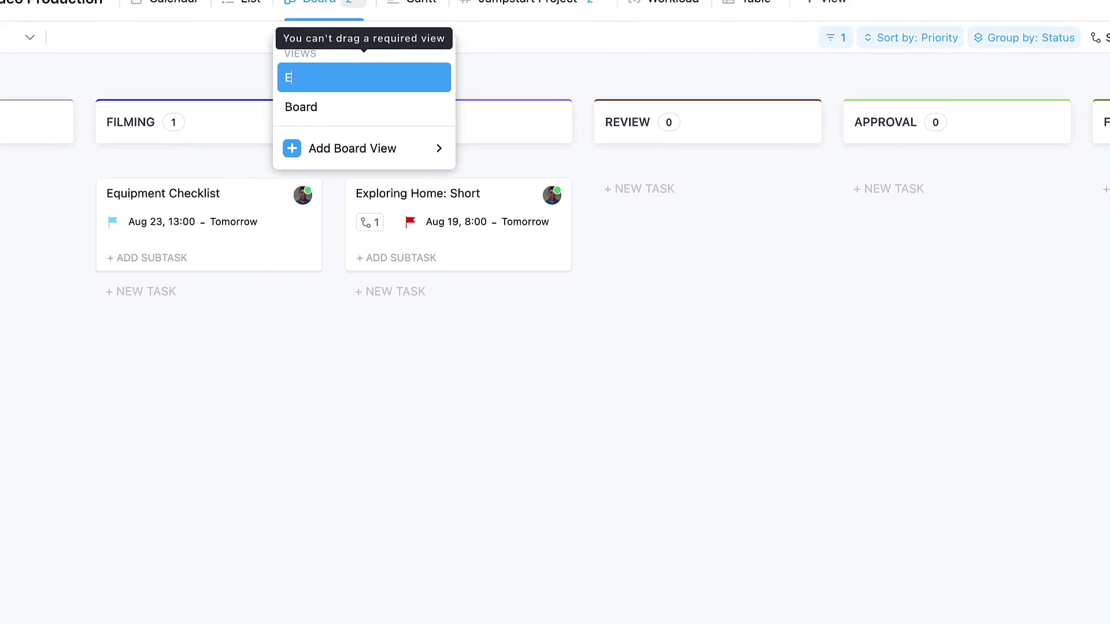
key(BackSpace)
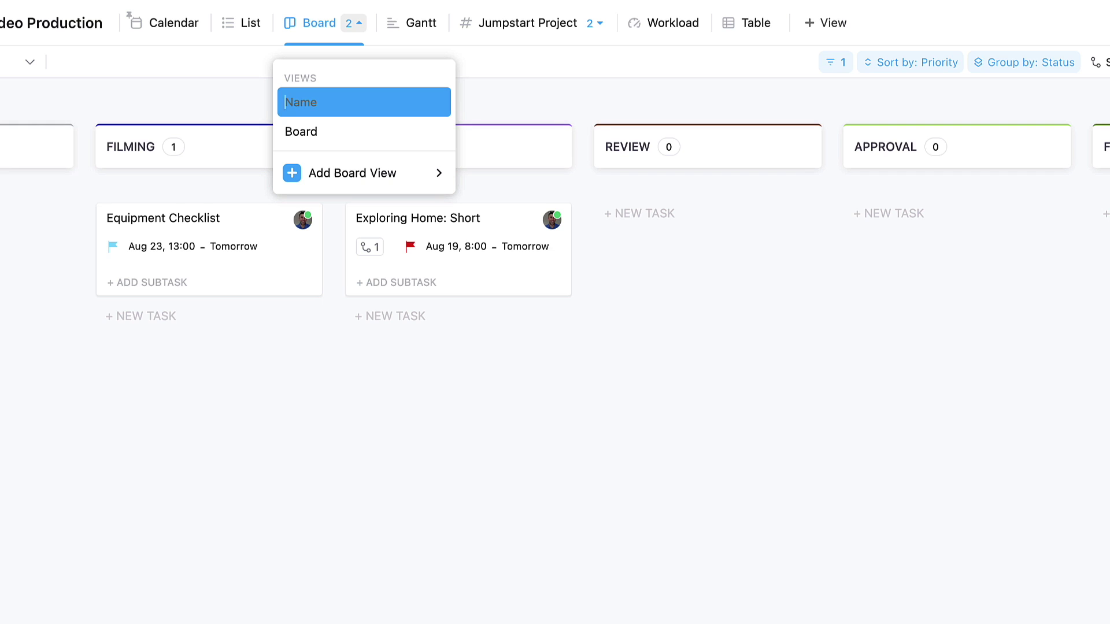
text(PRoduction Lab)
key(Return)
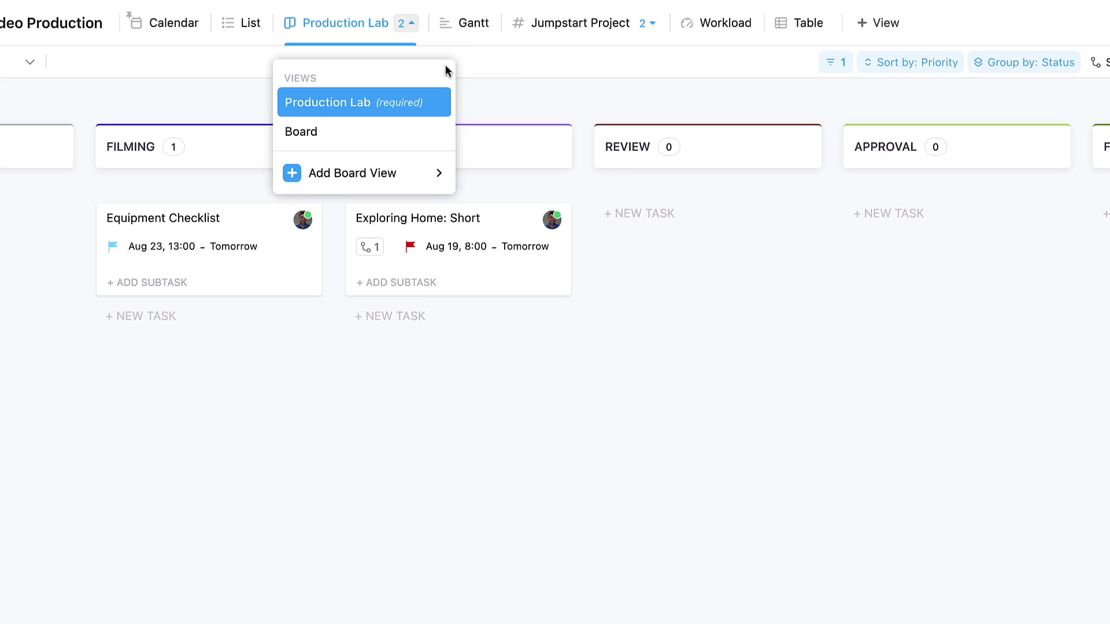
click(512, 69)
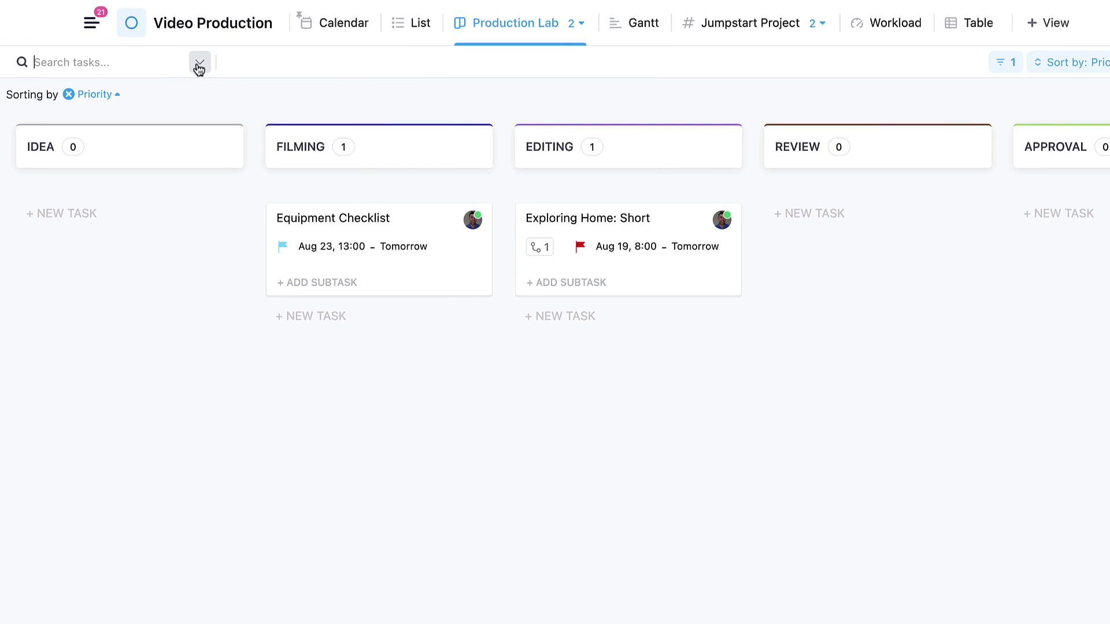
Search the board for 'home', then clear the search
click(199, 65)
click(138, 62)
text(home)
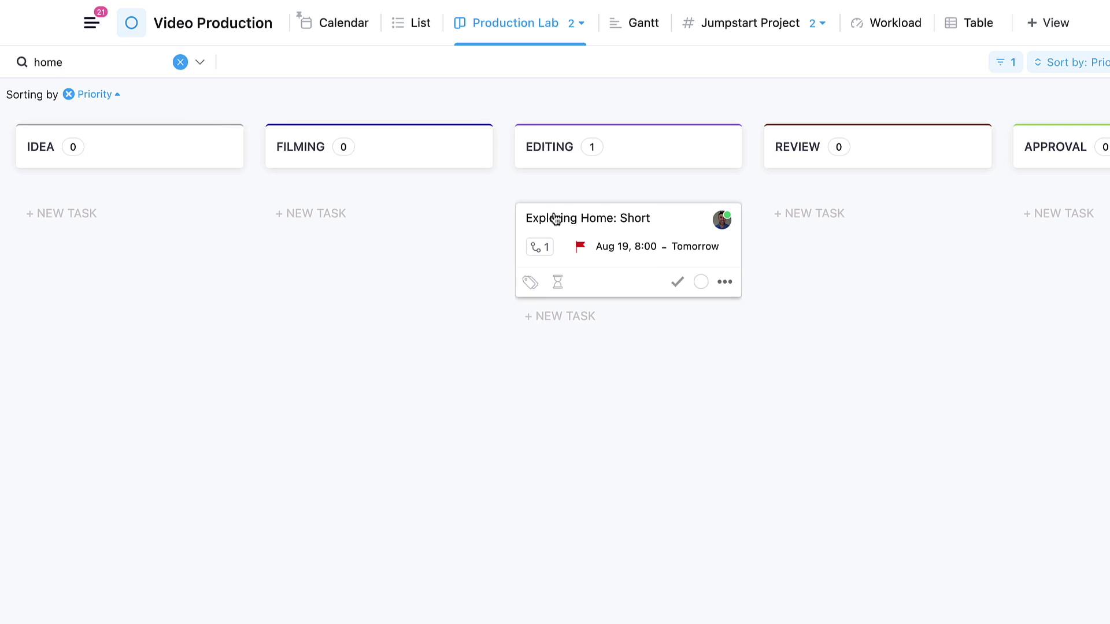
click(180, 62)
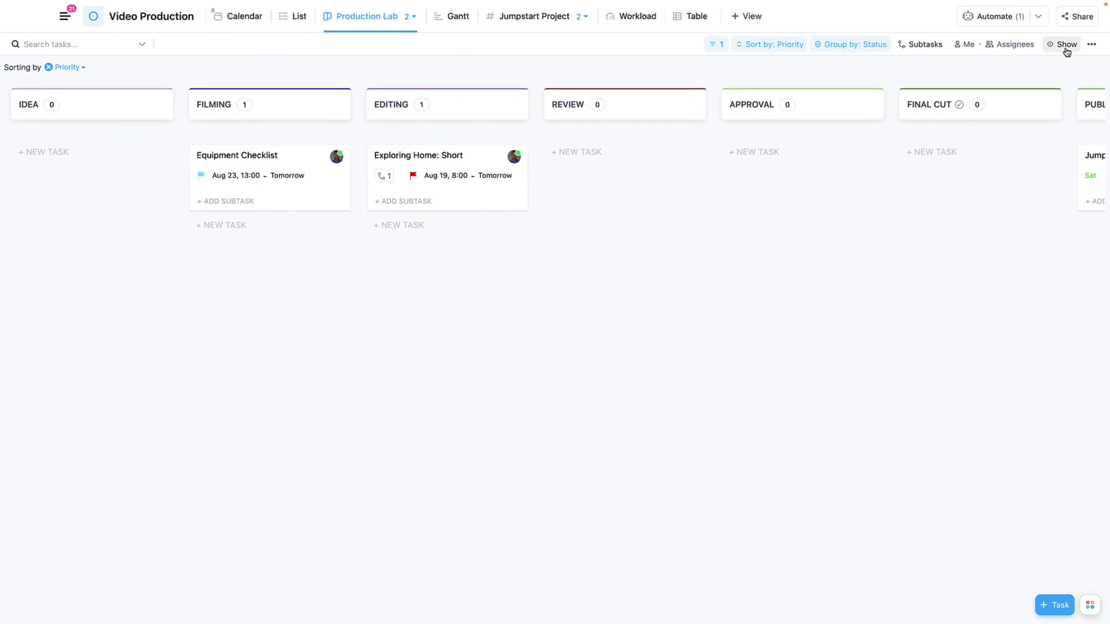
Glance at the view settings, then bring up the Customize List menu
click(1091, 45)
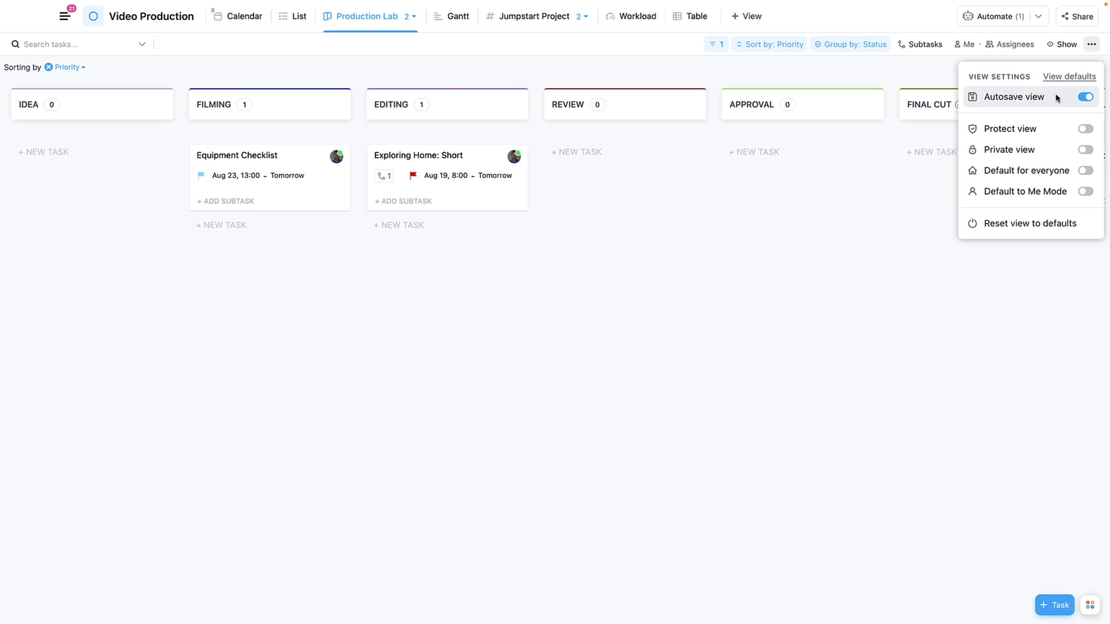
click(814, 213)
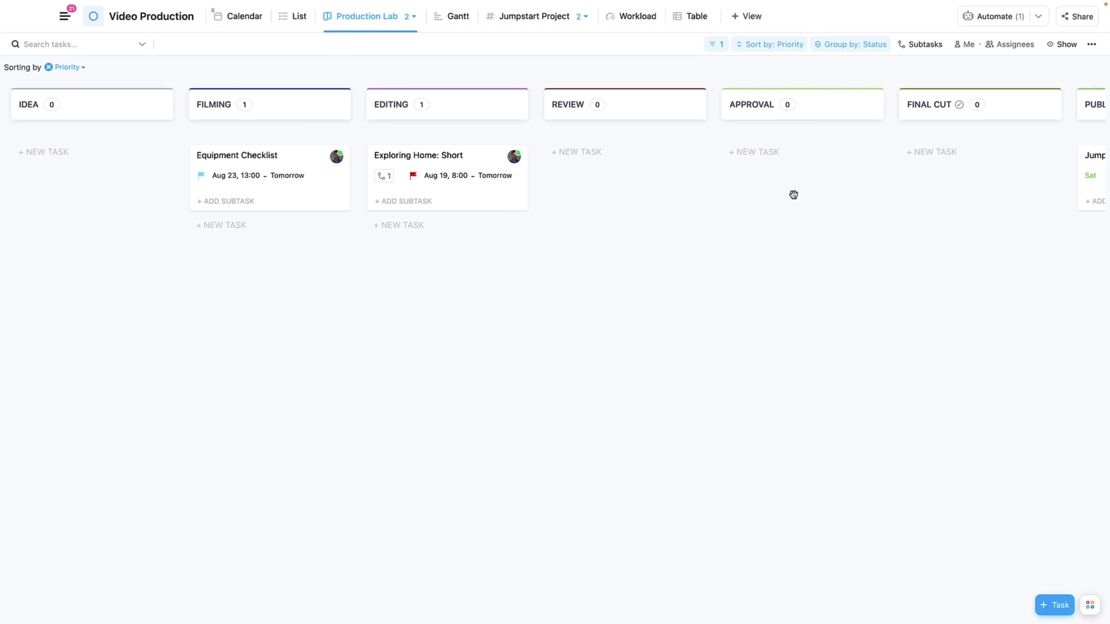
click(1039, 17)
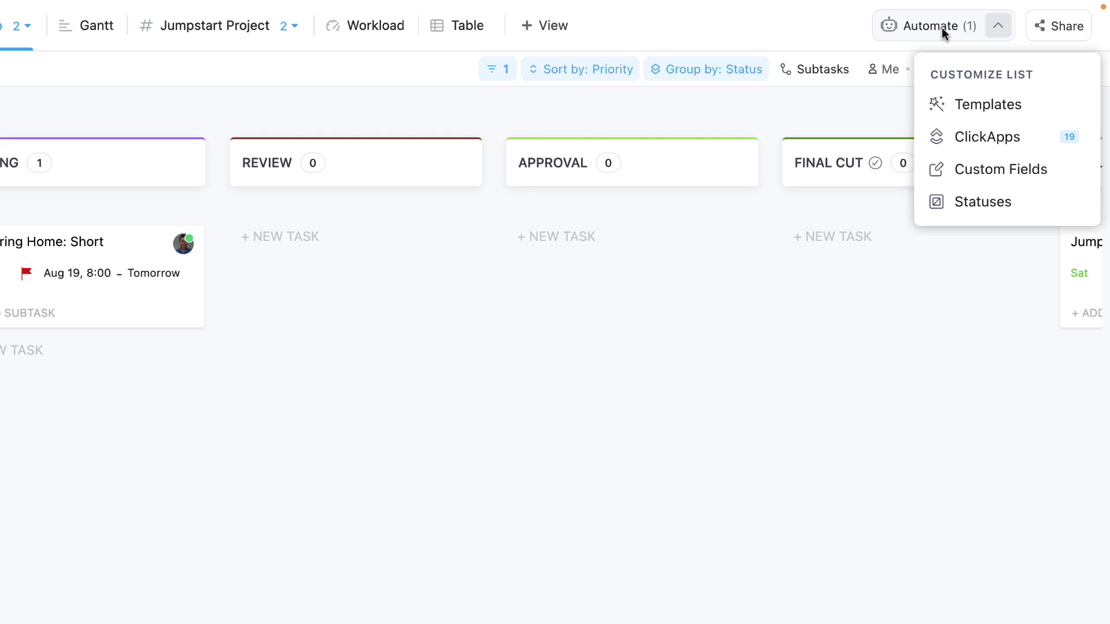
Review the Video Production statuses in the status editor and close it unchanged
click(972, 199)
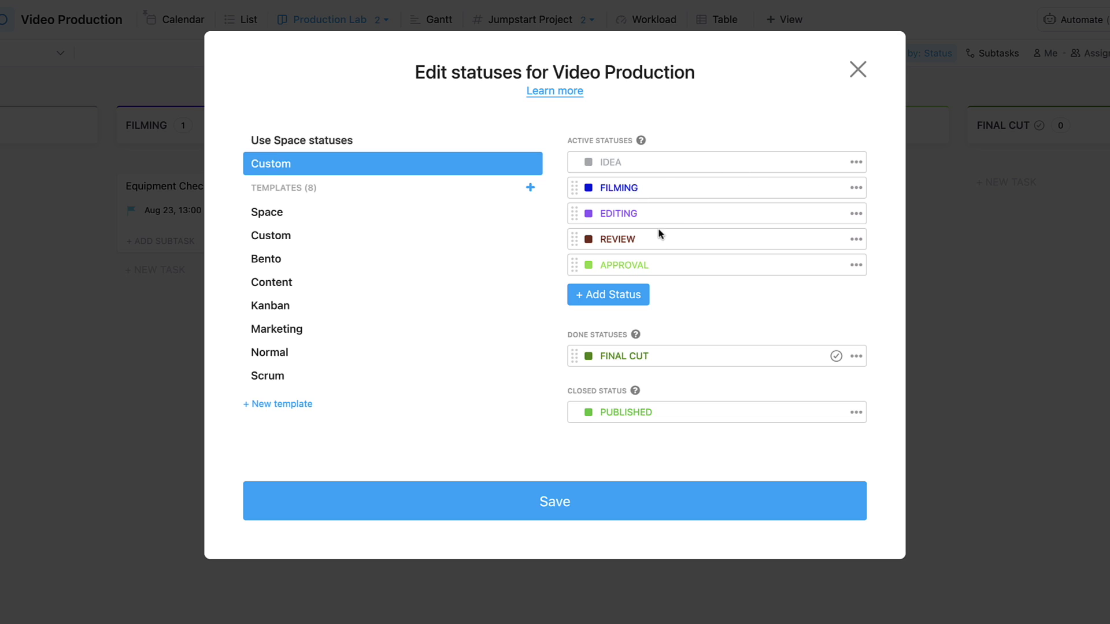
click(857, 70)
scroll(947, 141, right, 10)
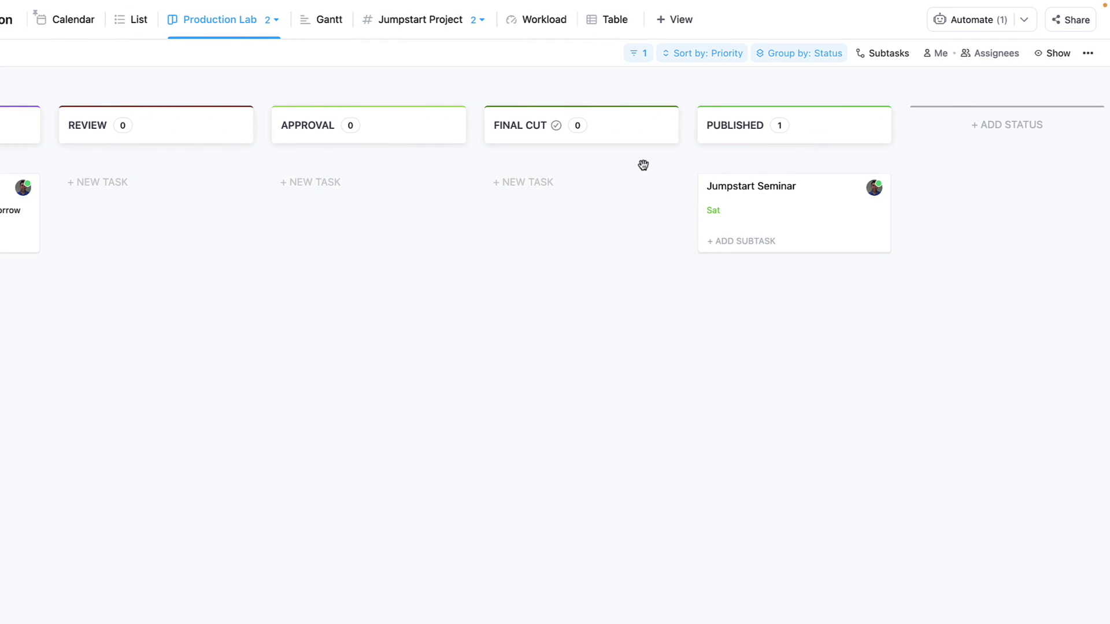
scroll(642, 165, left, 7)
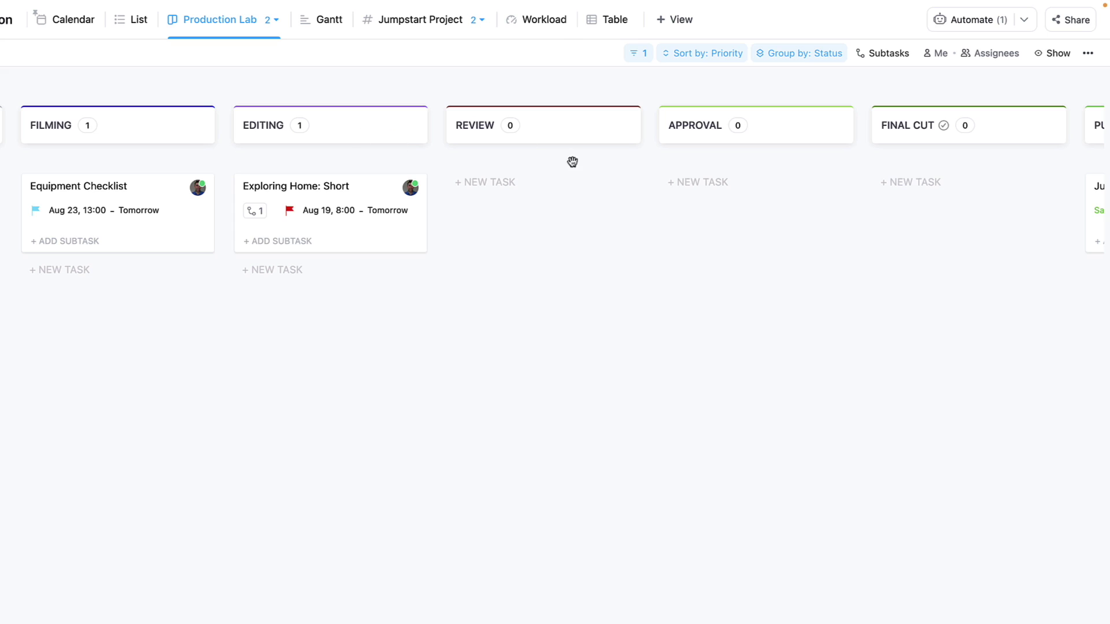